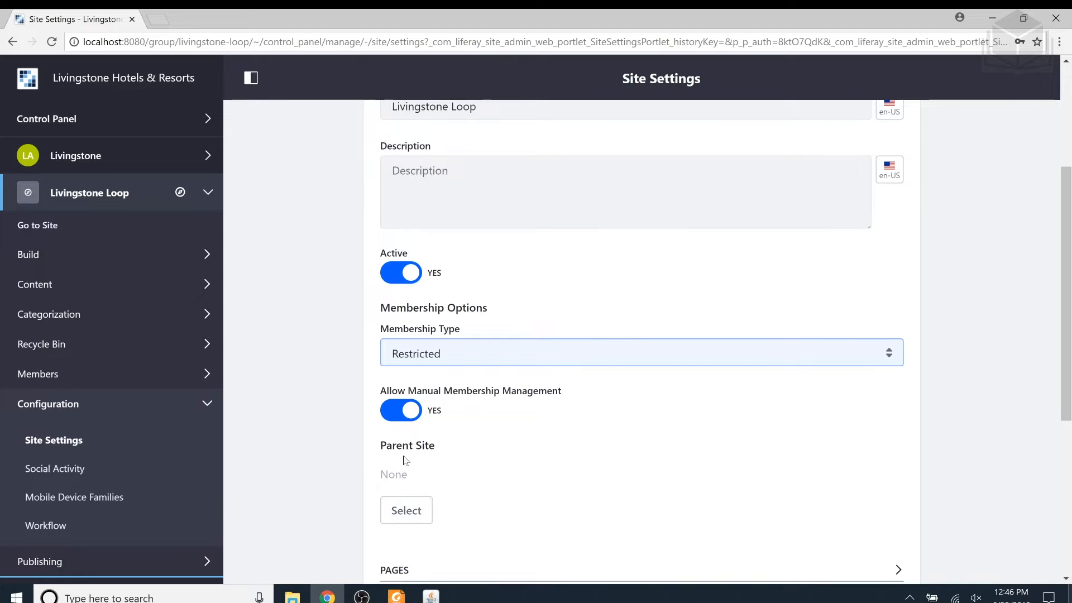
- Set Livingstone Hotels & Resorts as the parent site of Livingstone Loop and save the site settings
{"action": "left_click", "coordinate": [430, 516]}
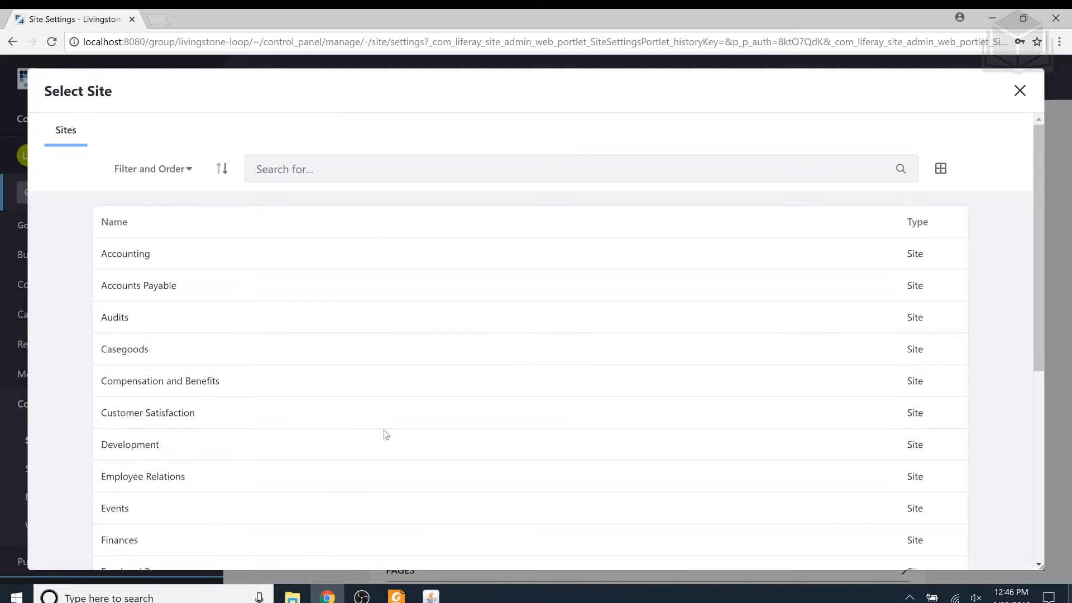
{"action": "scroll", "coordinate": [384, 375], "scroll_direction": "down", "scroll_amount": 1}
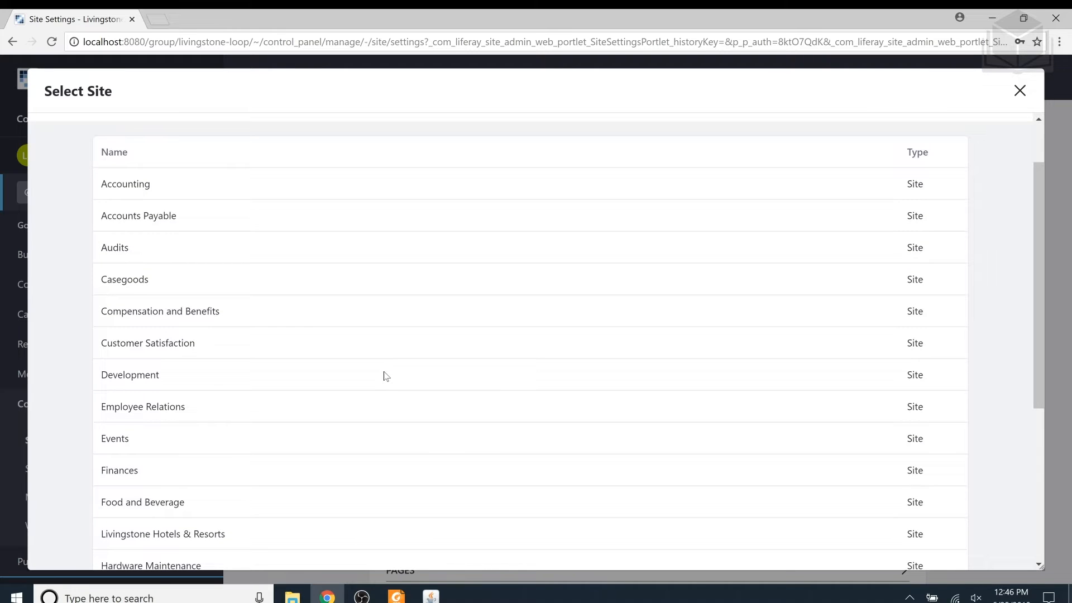
{"action": "scroll", "coordinate": [385, 374], "scroll_direction": "down", "scroll_amount": 1}
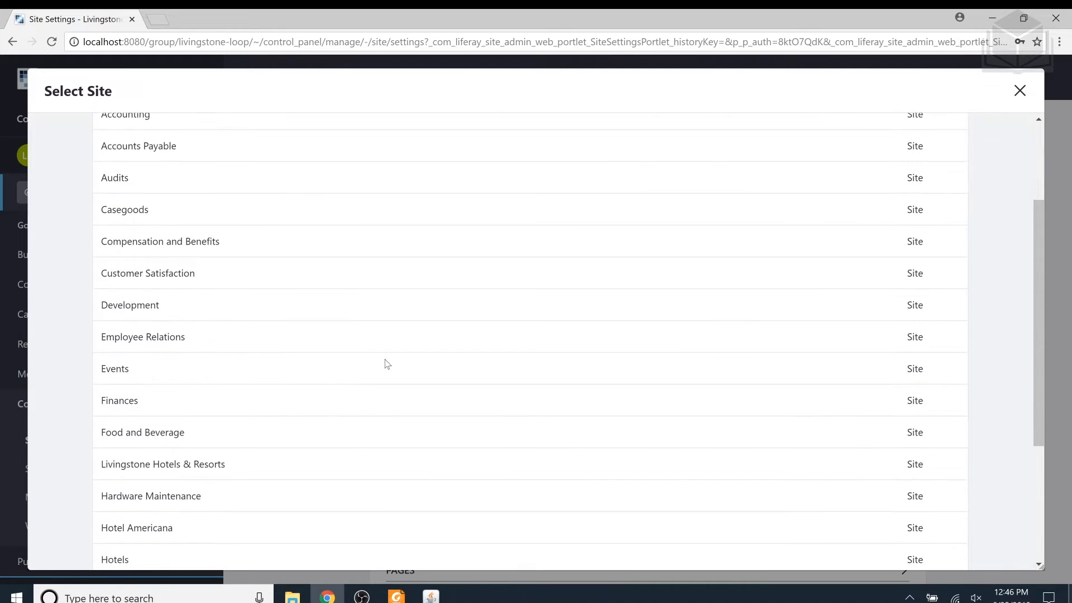
{"action": "scroll", "coordinate": [385, 369], "scroll_direction": "down", "scroll_amount": 1}
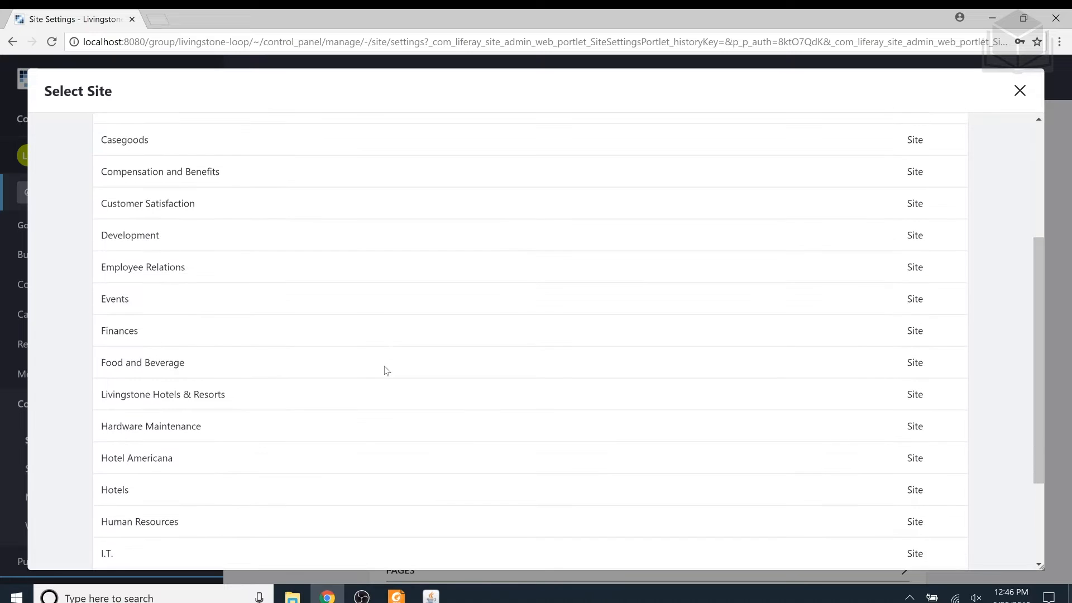
{"action": "scroll", "coordinate": [368, 383], "scroll_direction": "down", "scroll_amount": 1}
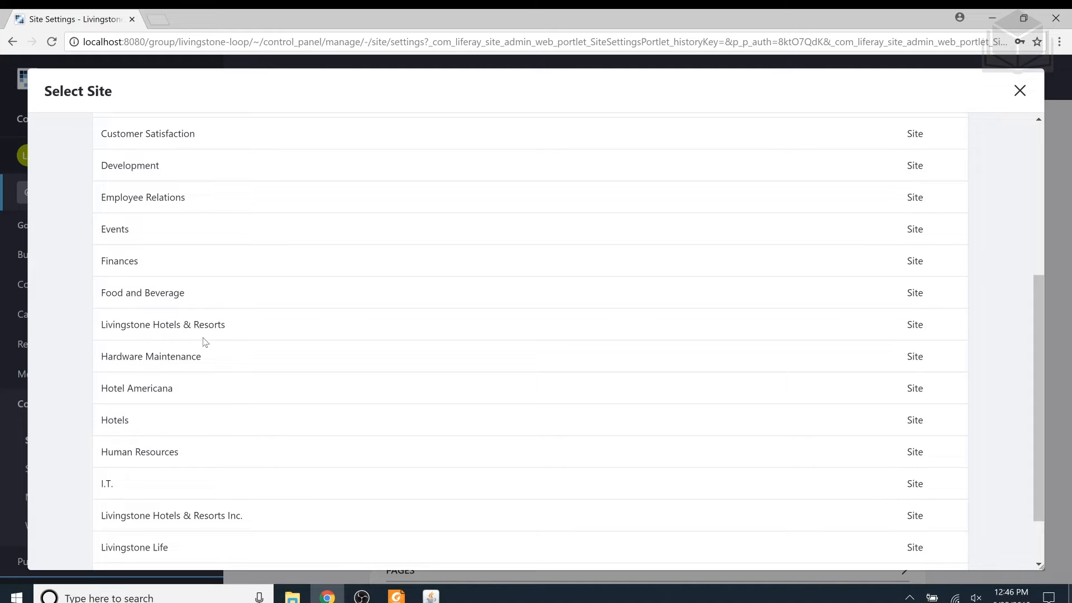
{"action": "left_click", "coordinate": [166, 326]}
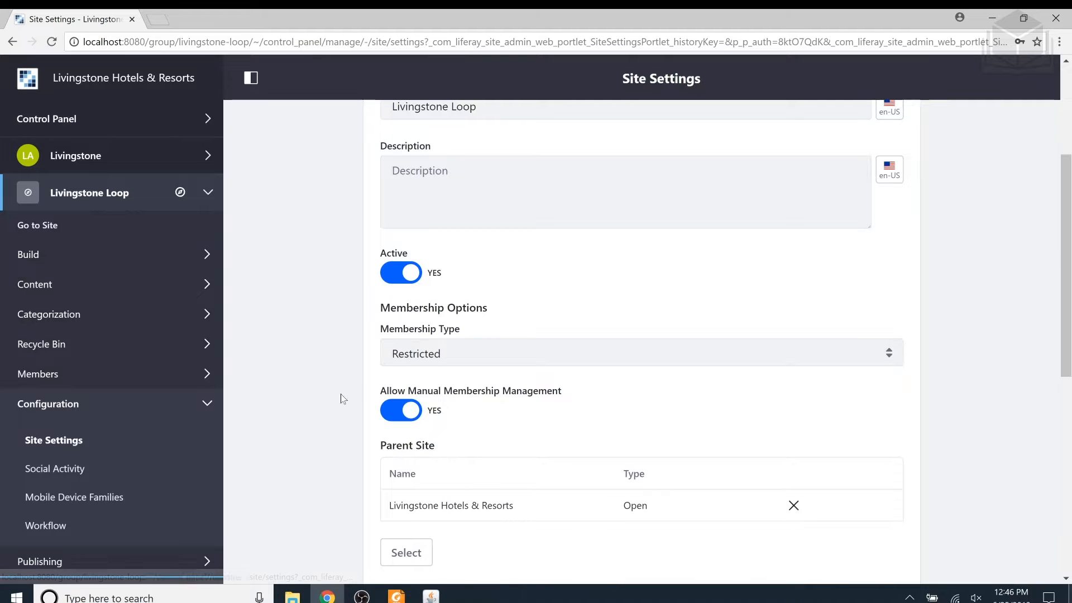
{"action": "scroll", "coordinate": [332, 398], "scroll_direction": "down", "scroll_amount": 4}
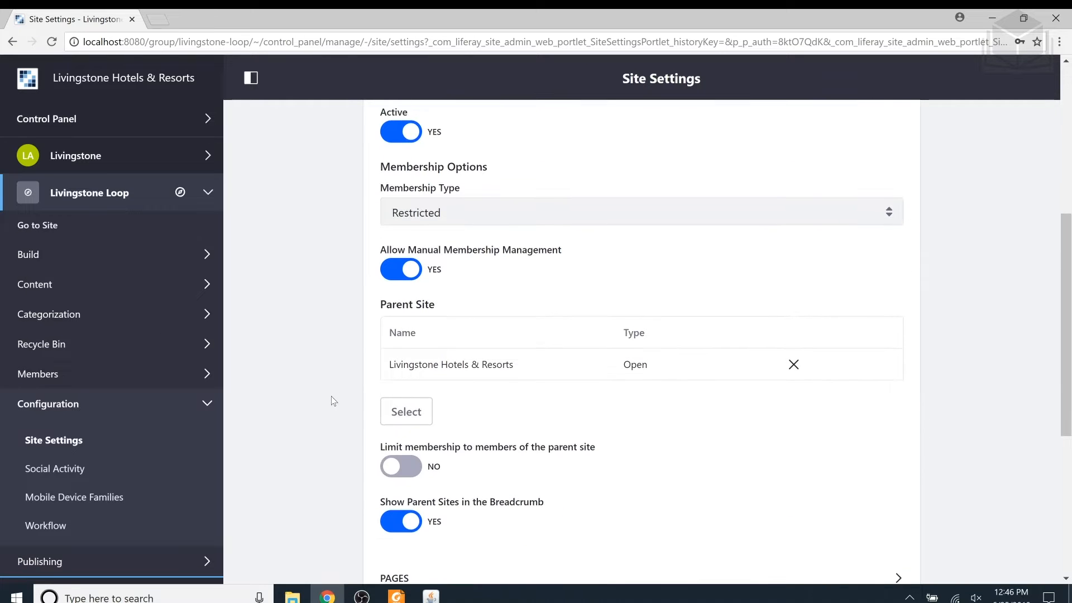
{"action": "scroll", "coordinate": [331, 401], "scroll_direction": "down", "scroll_amount": 5}
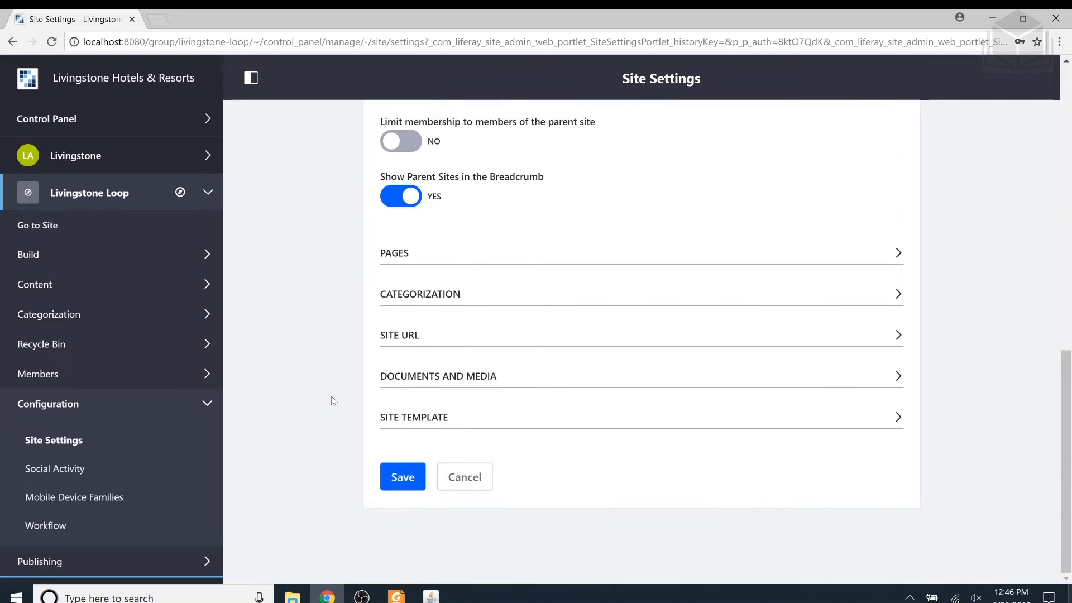
{"action": "left_click", "coordinate": [402, 475]}
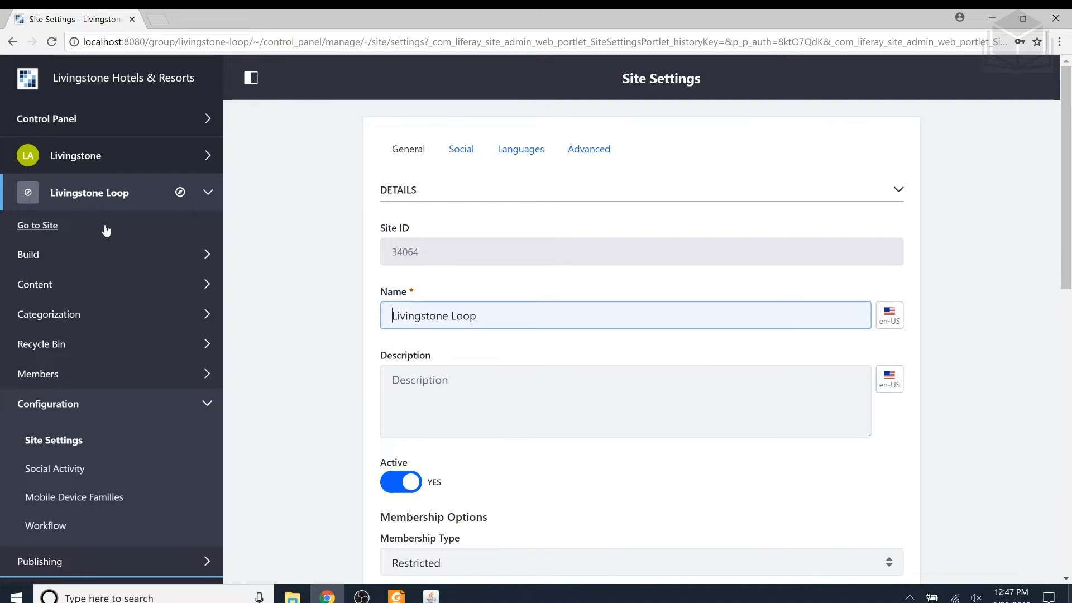
- Go to the Livingstone Loop site and move the Activities widget to the top of the Home page's right column
{"action": "left_click", "coordinate": [59, 230]}
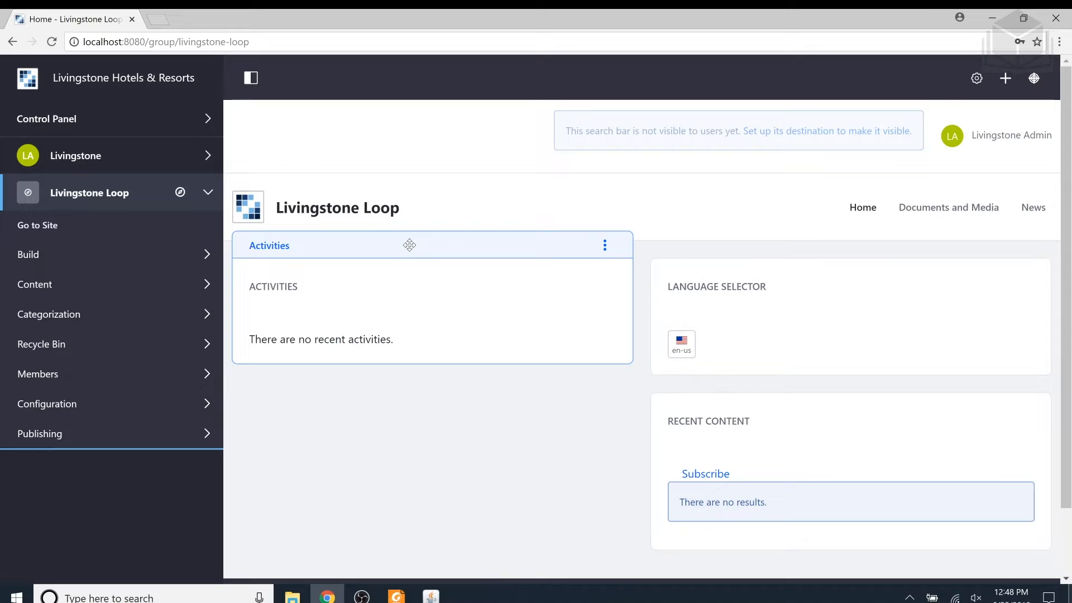
{"action": "left_click_drag", "start_coordinate": [409, 245], "coordinate": [409, 245]}
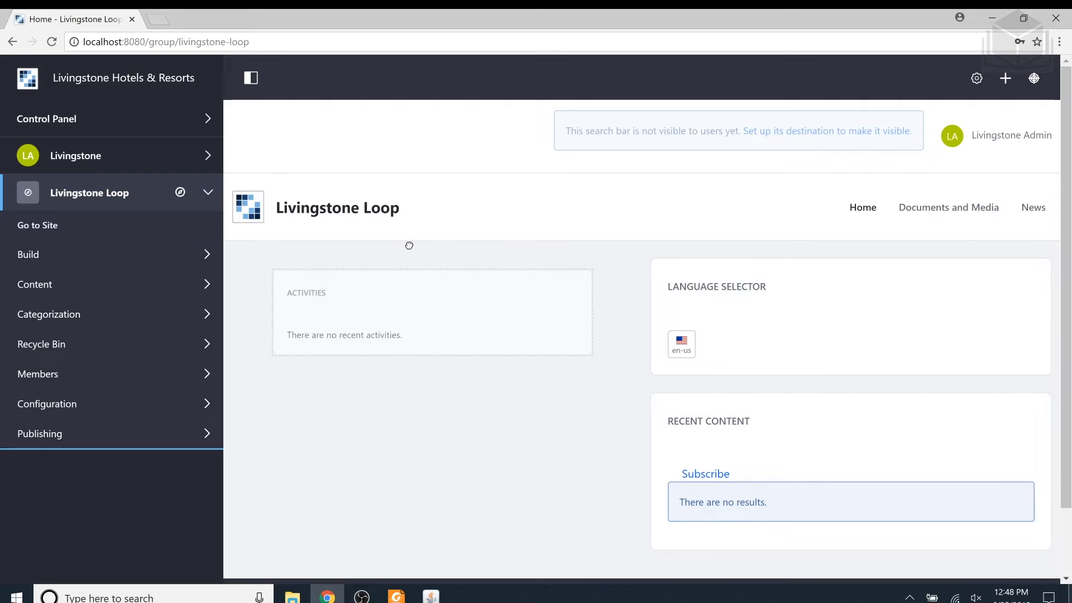
{"action": "left_click_drag", "start_coordinate": [410, 245], "coordinate": [728, 267]}
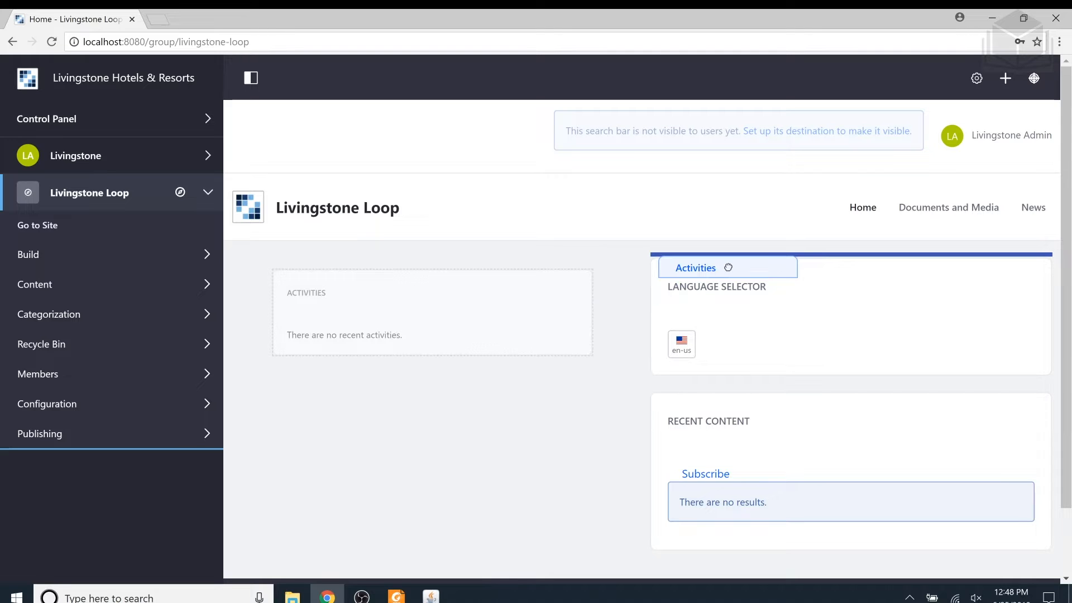
{"action": "left_click_drag", "start_coordinate": [728, 268], "coordinate": [762, 269]}
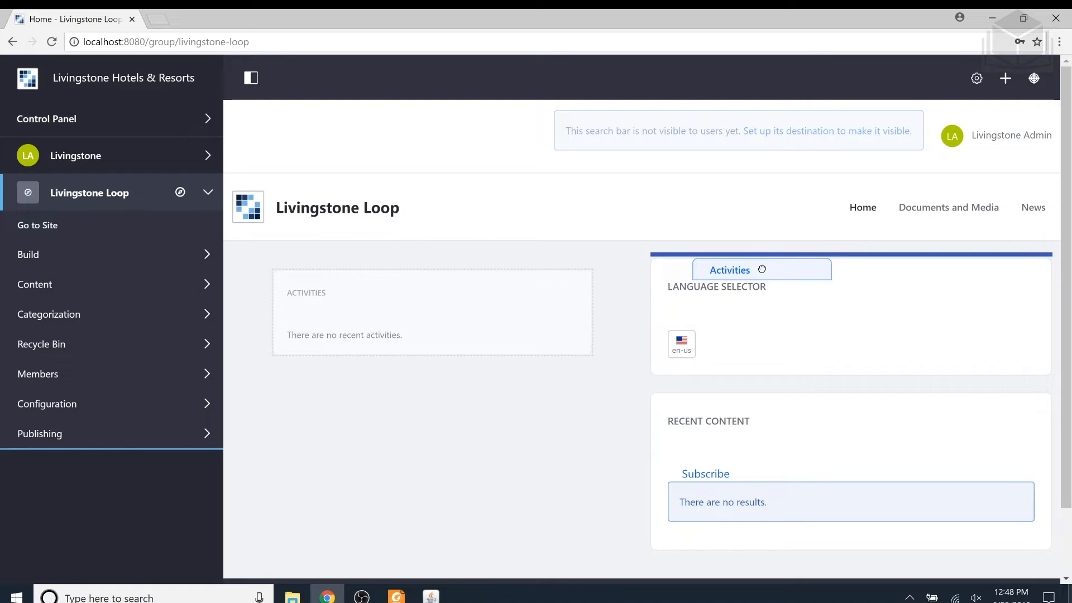
{"action": "left_click_drag", "start_coordinate": [762, 269], "coordinate": [761, 270]}
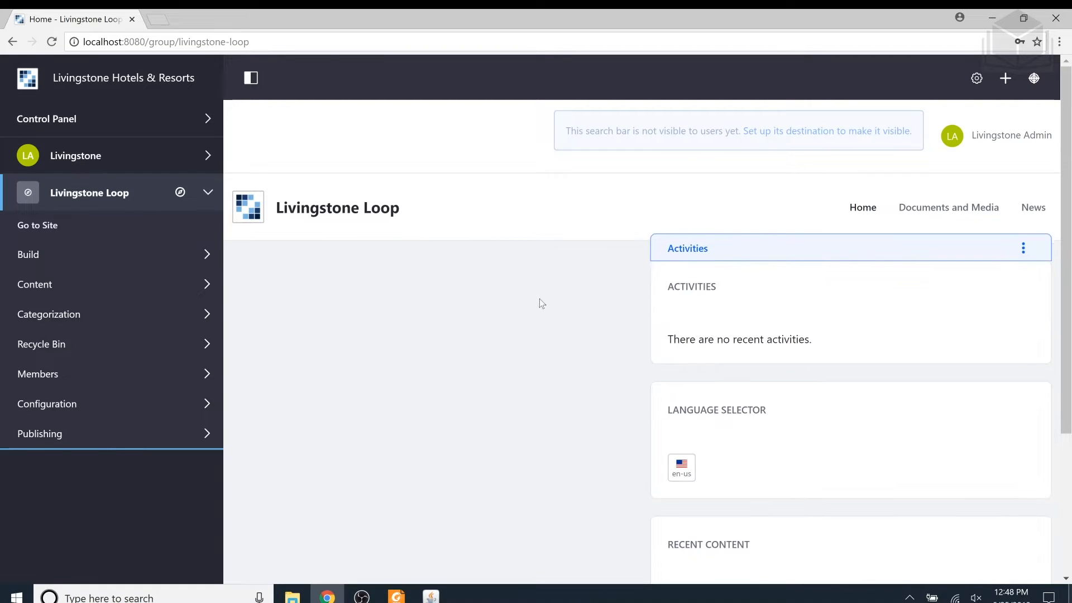
- Move the Language Selector widget into the empty left column of the Home page
{"action": "scroll", "coordinate": [543, 300], "scroll_direction": "down", "scroll_amount": 1}
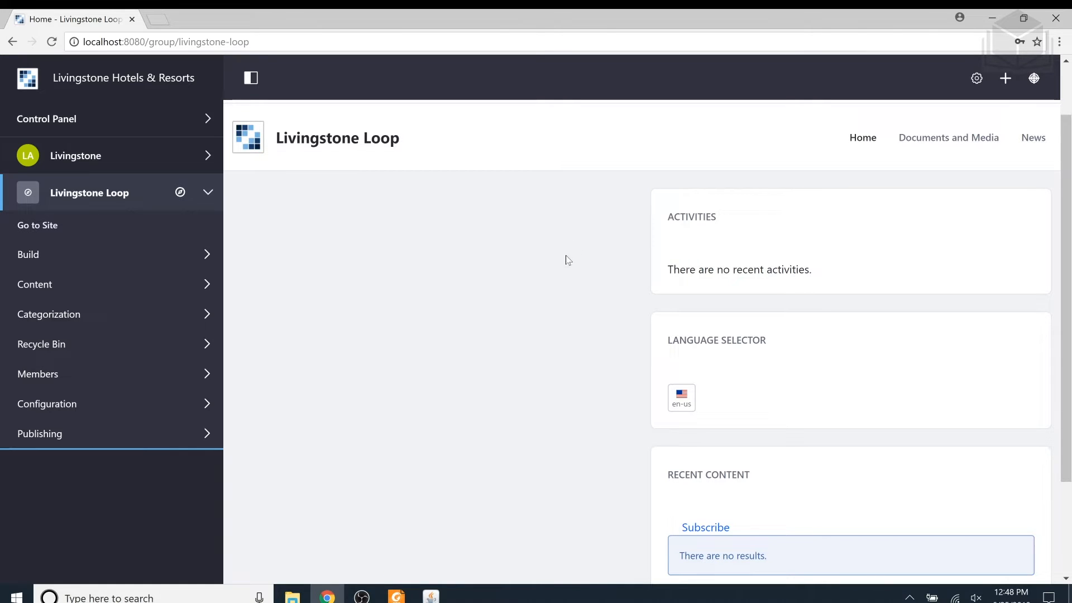
{"action": "mouse_move", "coordinate": [733, 353]}
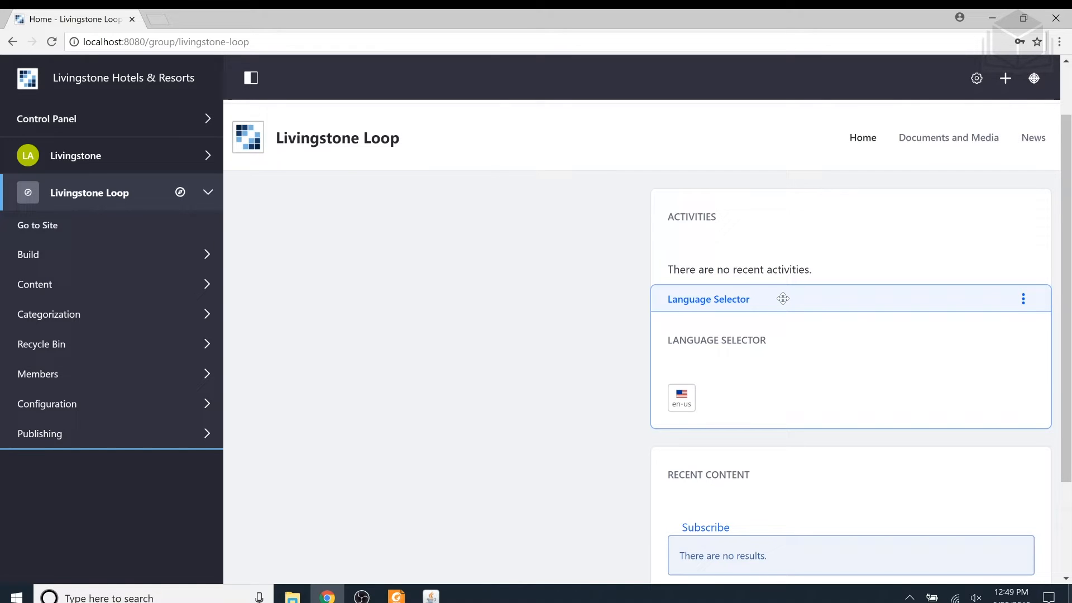
{"action": "left_click_drag", "start_coordinate": [783, 298], "coordinate": [404, 222]}
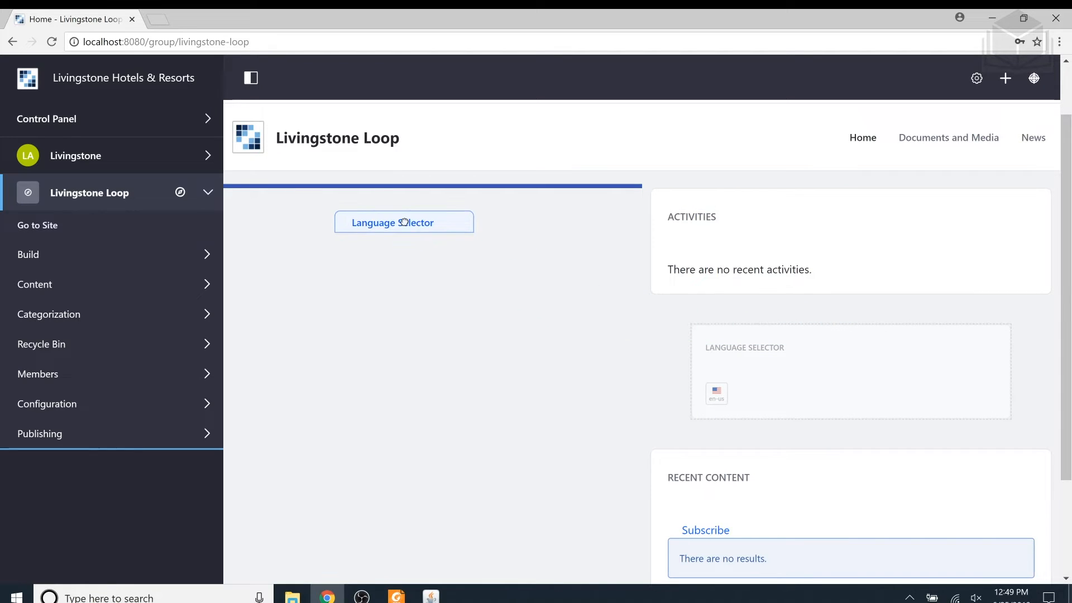
{"action": "left_click_drag", "start_coordinate": [404, 222], "coordinate": [404, 223]}
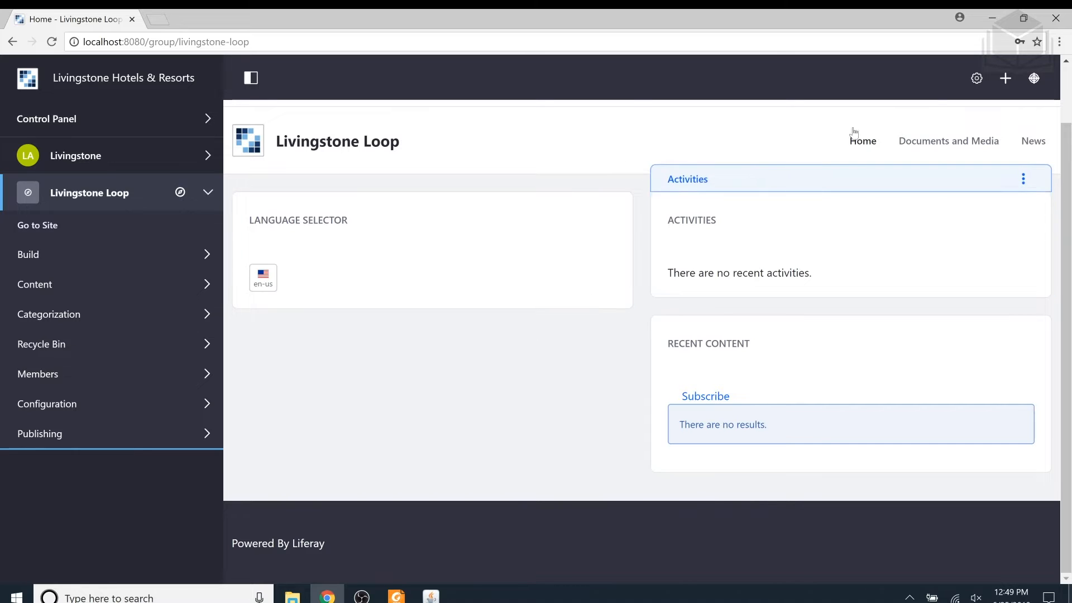
- Change the Home page's layout to two columns with a narrow left column and save the page
{"action": "left_click", "coordinate": [977, 82]}
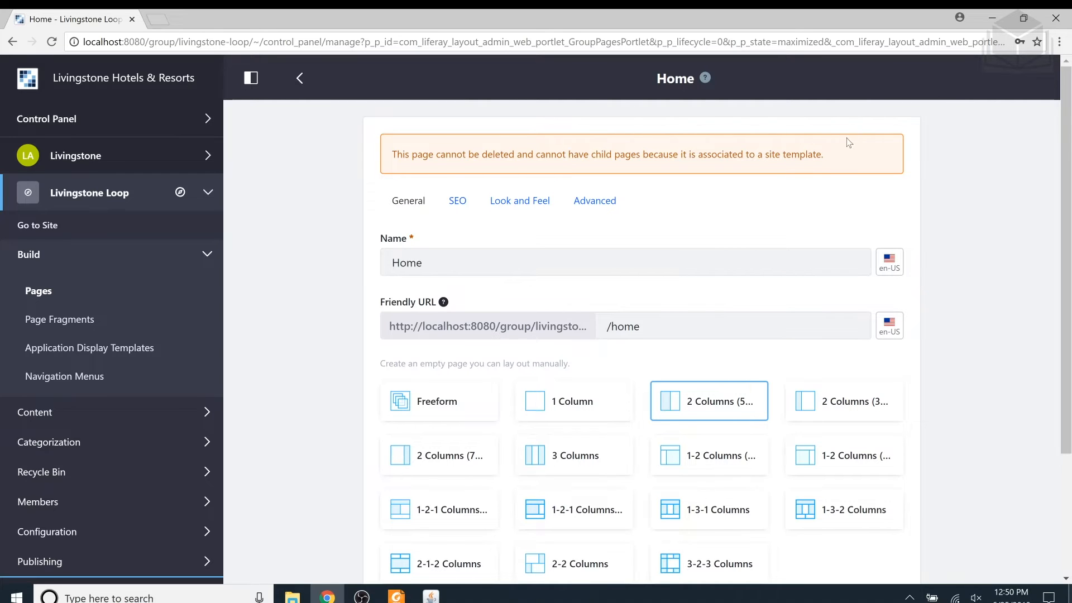
{"action": "scroll", "coordinate": [848, 145], "scroll_direction": "down", "scroll_amount": 1}
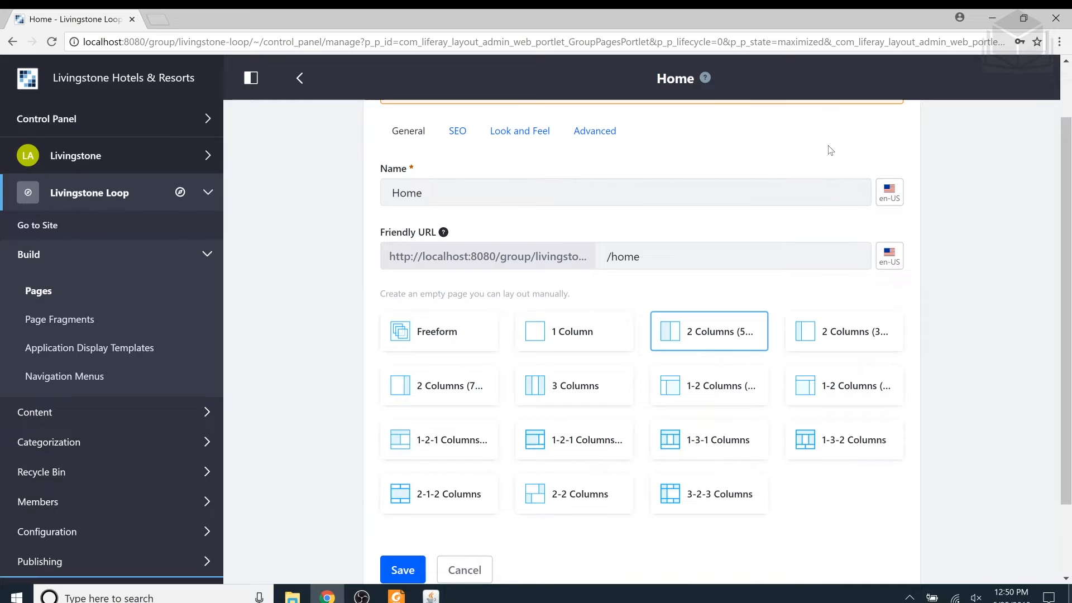
{"action": "left_click", "coordinate": [851, 335]}
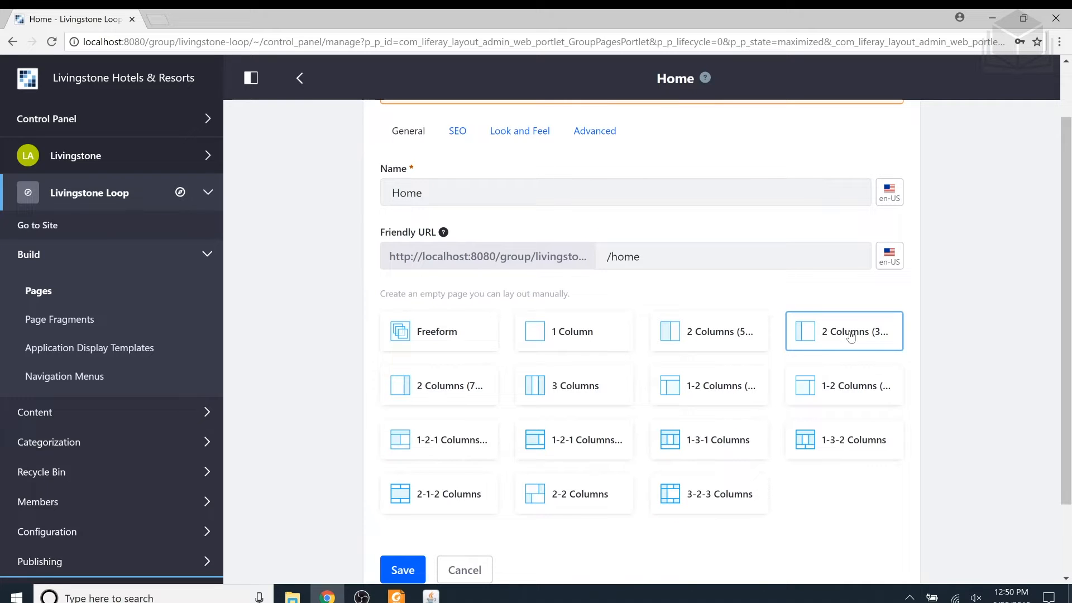
{"action": "left_click", "coordinate": [403, 570]}
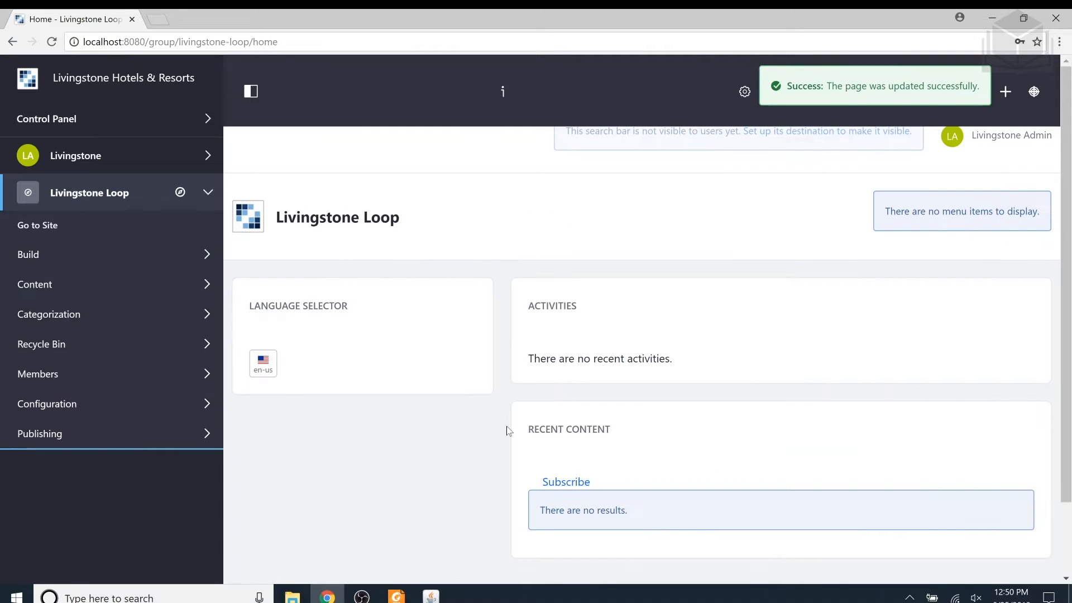
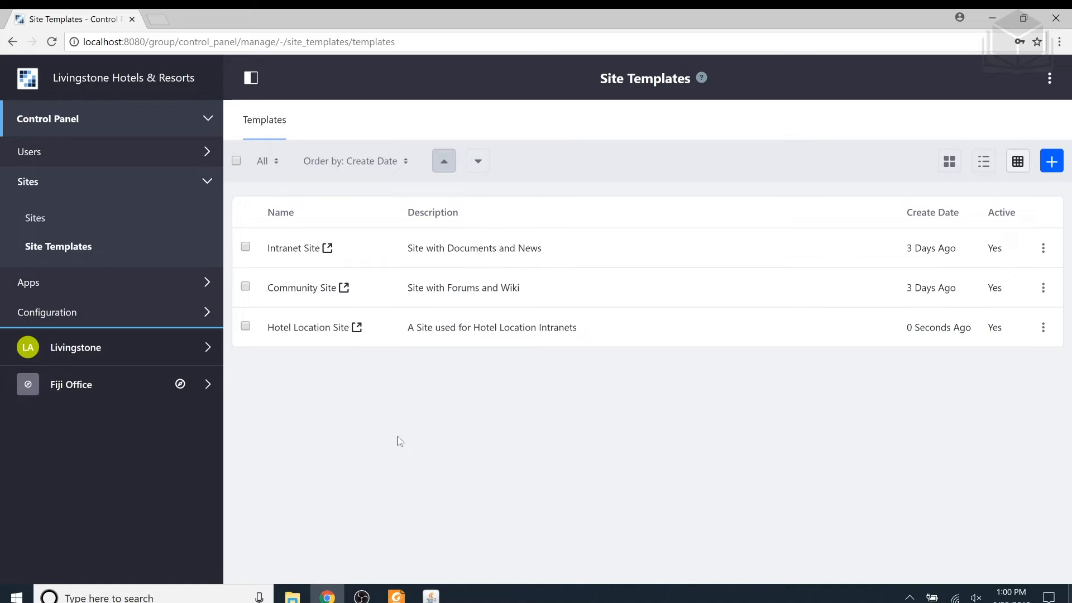
- Open the Hotel Location Site template and search its available widgets for "web content"
{"action": "left_click", "coordinate": [318, 331]}
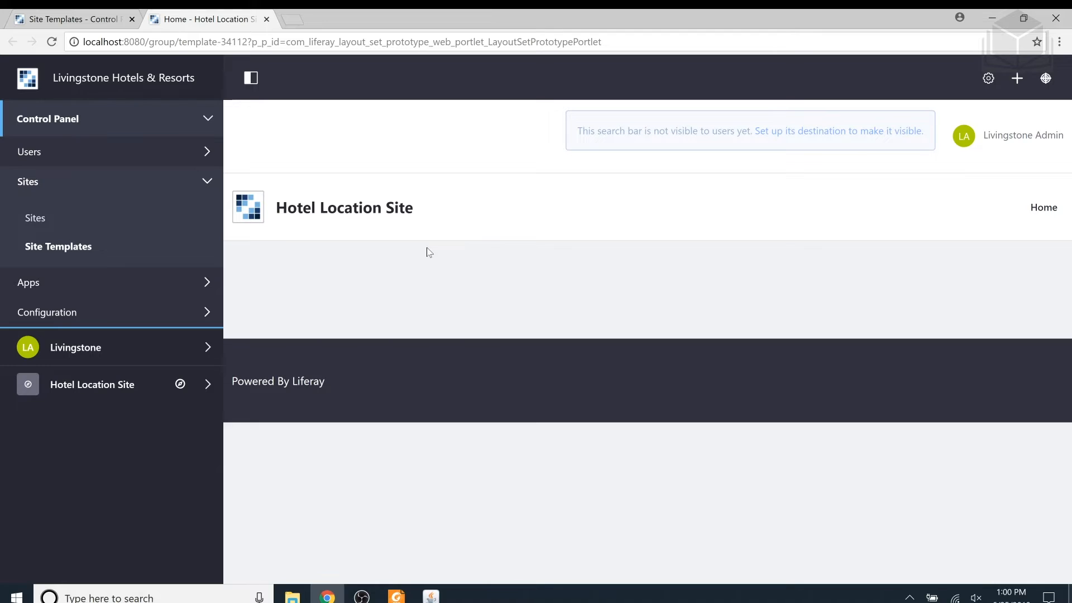
{"action": "left_click", "coordinate": [1018, 79]}
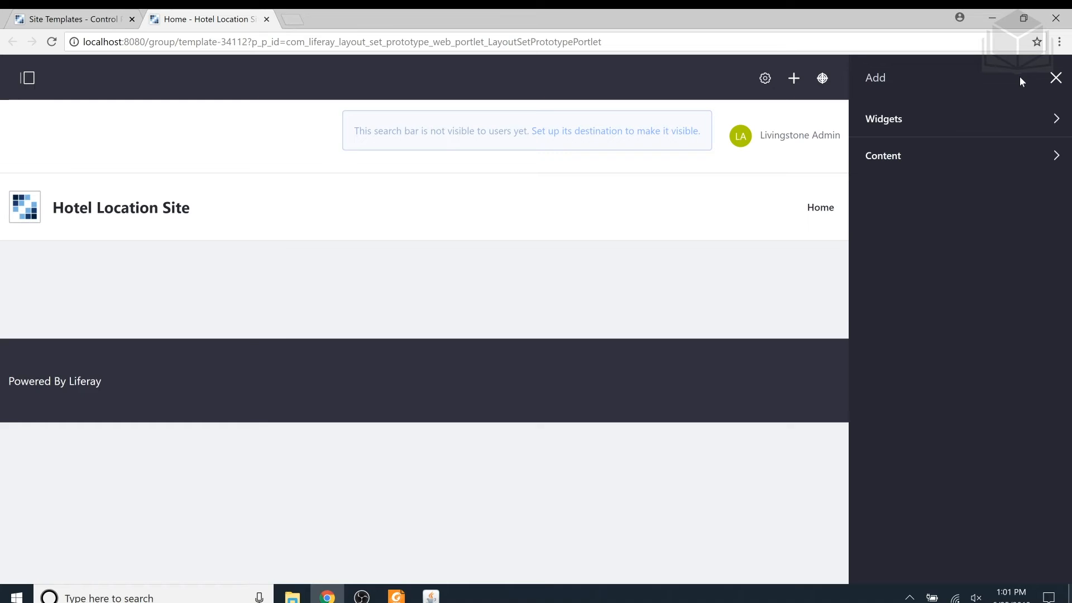
{"action": "left_click", "coordinate": [981, 123]}
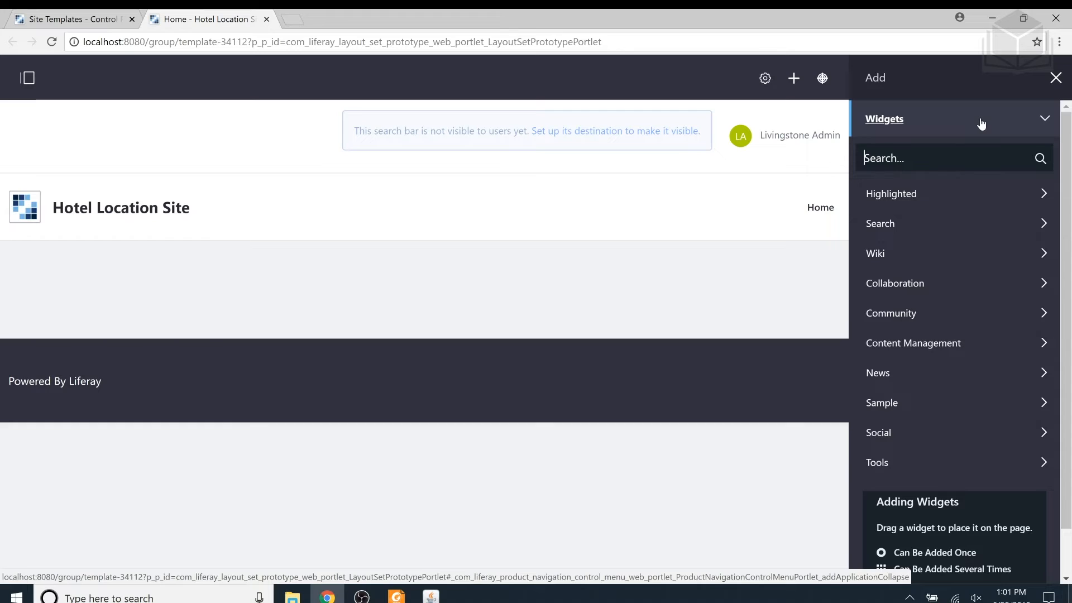
{"action": "type", "text": "web"}
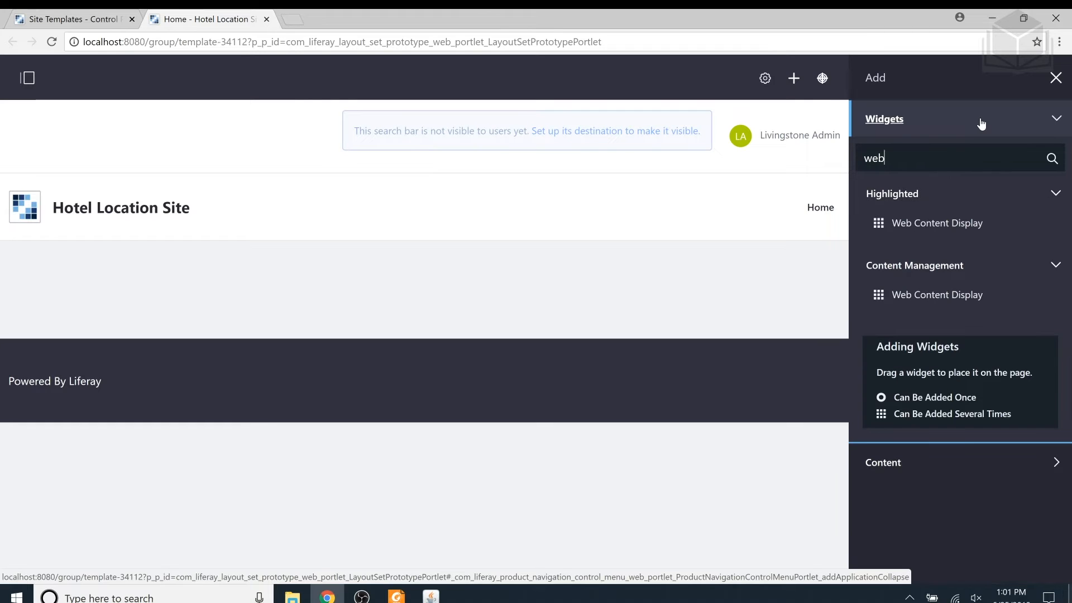
{"action": "type", "text": " content"}
- Add a Web Content Display widget to the template page's wide right column and another to its narrow left column
{"action": "mouse_move", "coordinate": [973, 223]}
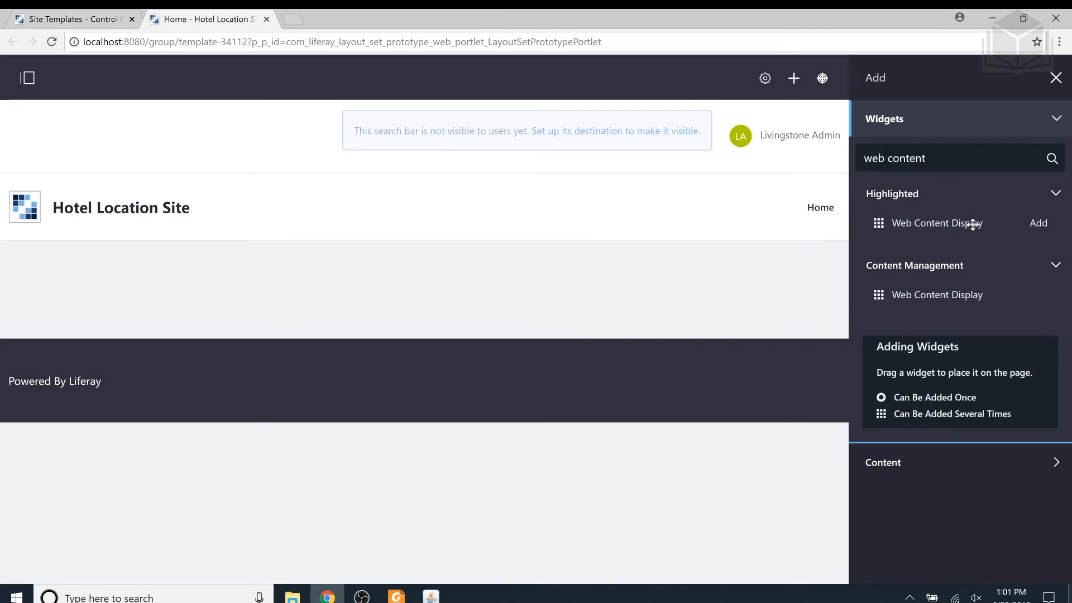
{"action": "left_click_drag", "start_coordinate": [973, 224], "coordinate": [355, 271]}
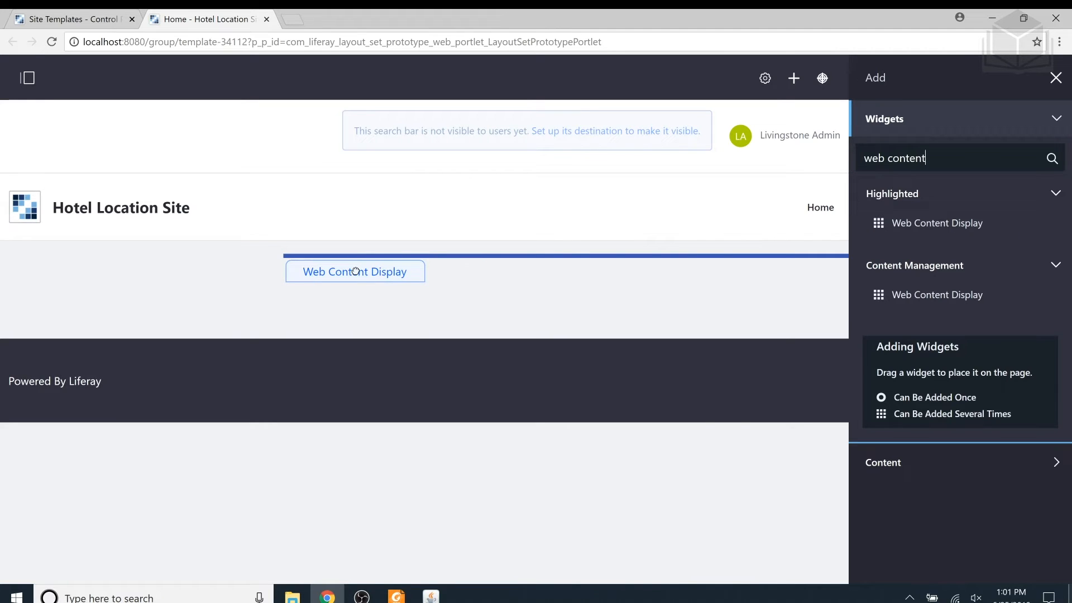
{"action": "mouse_move", "coordinate": [355, 271]}
{"action": "left_mouse_down"}
{"action": "mouse_move", "coordinate": [196, 272]}
{"action": "mouse_move", "coordinate": [490, 272]}
{"action": "mouse_move", "coordinate": [143, 265]}
{"action": "mouse_move", "coordinate": [428, 286]}
{"action": "mouse_move", "coordinate": [192, 266]}
{"action": "mouse_move", "coordinate": [364, 263]}
{"action": "left_mouse_up"}
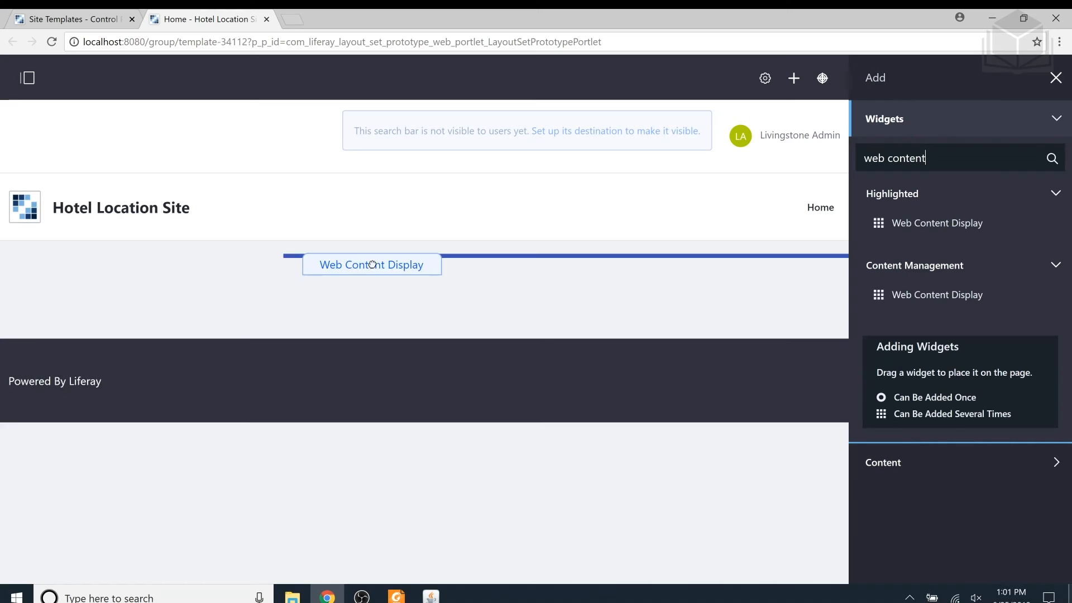
{"action": "left_click_drag", "start_coordinate": [371, 264], "coordinate": [373, 264]}
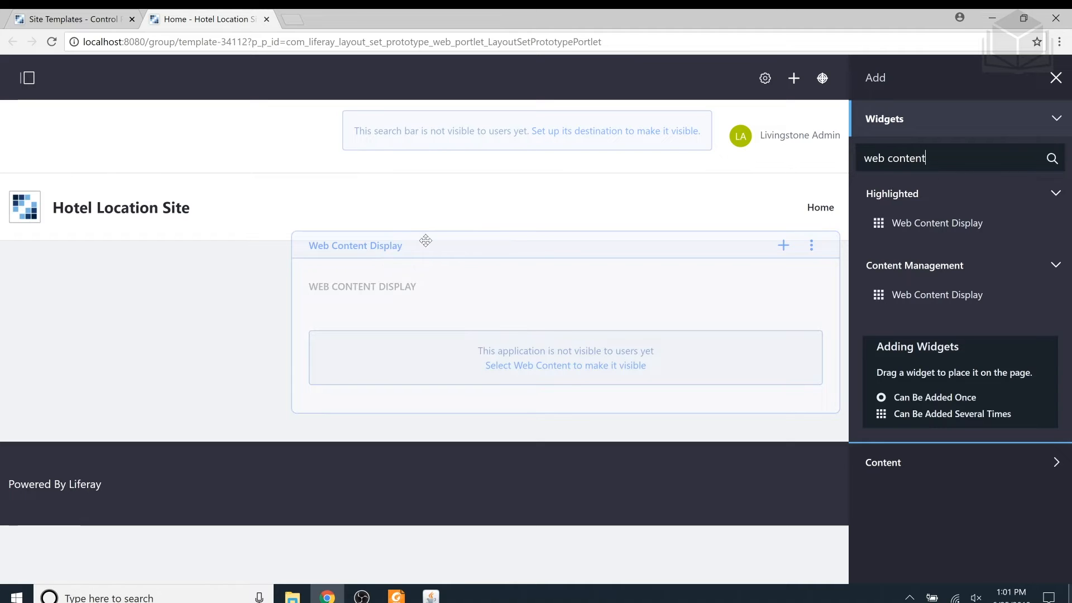
{"action": "left_click_drag", "start_coordinate": [957, 225], "coordinate": [170, 268]}
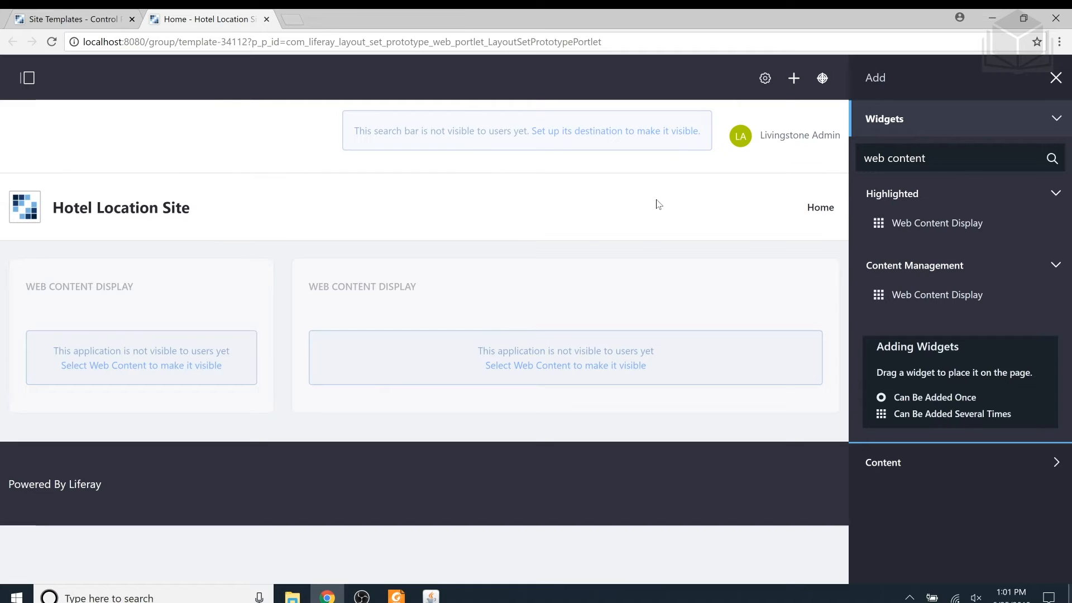
{"action": "left_click", "coordinate": [1057, 79]}
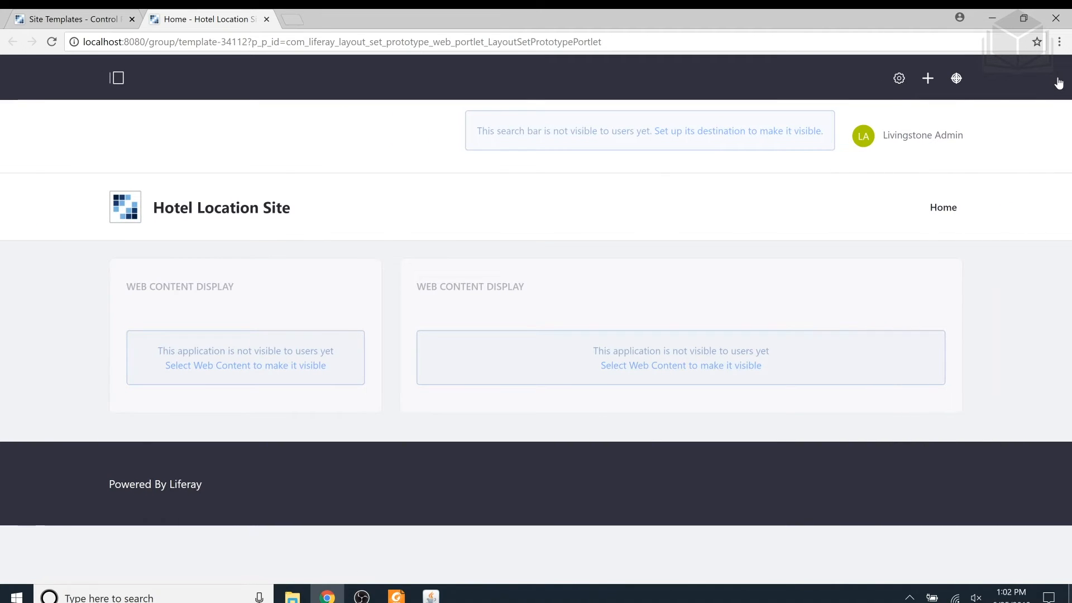
- Change the template Home page's layout to 1 Column and save the page
{"action": "left_click", "coordinate": [897, 82]}
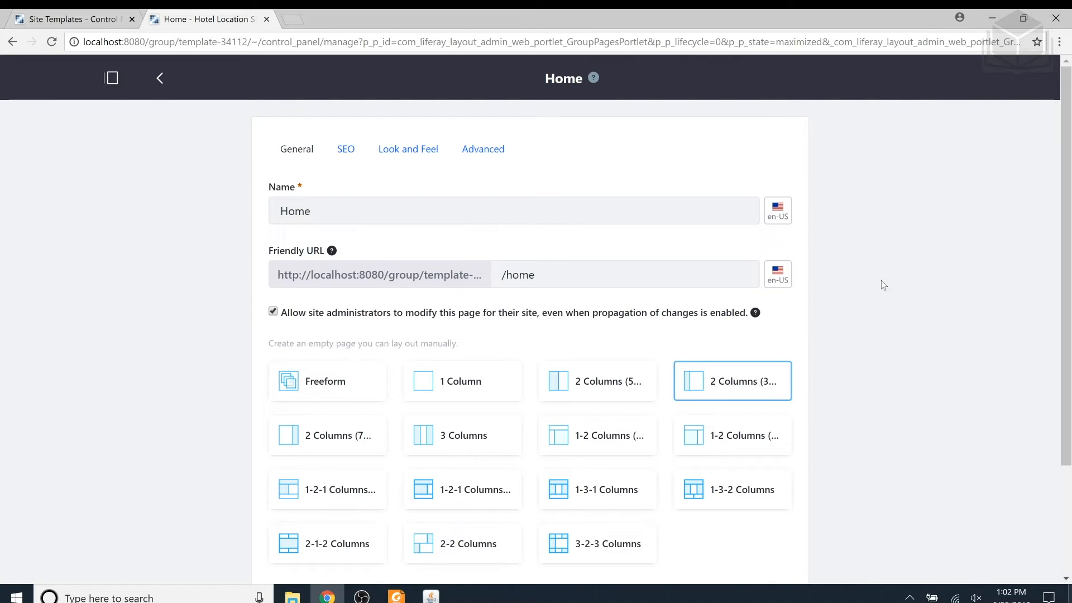
{"action": "left_click", "coordinate": [474, 388]}
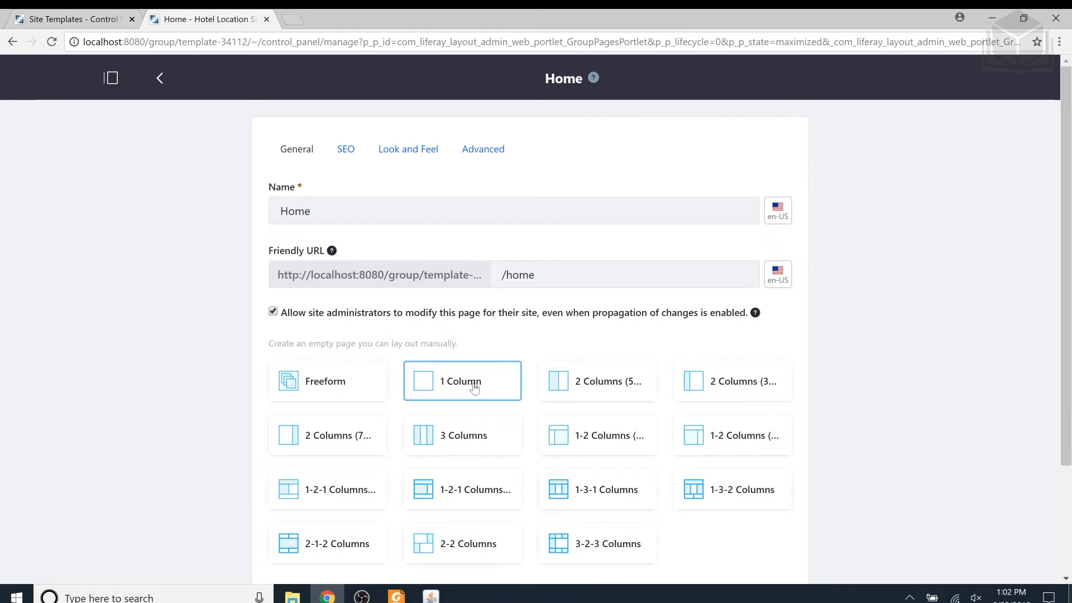
{"action": "scroll", "coordinate": [474, 388], "scroll_direction": "down", "scroll_amount": 3}
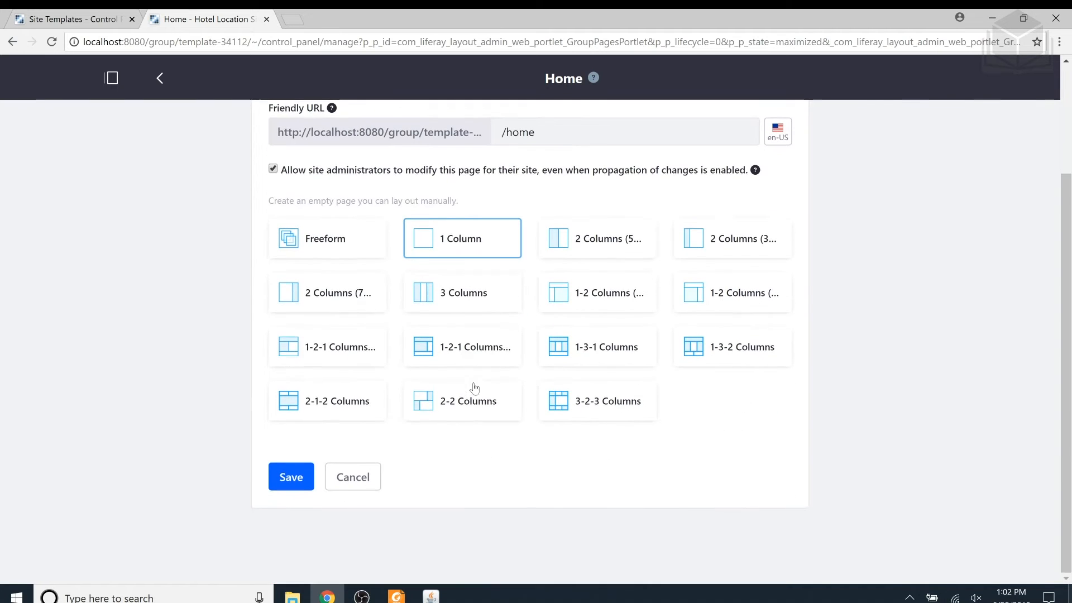
{"action": "left_click", "coordinate": [292, 477]}
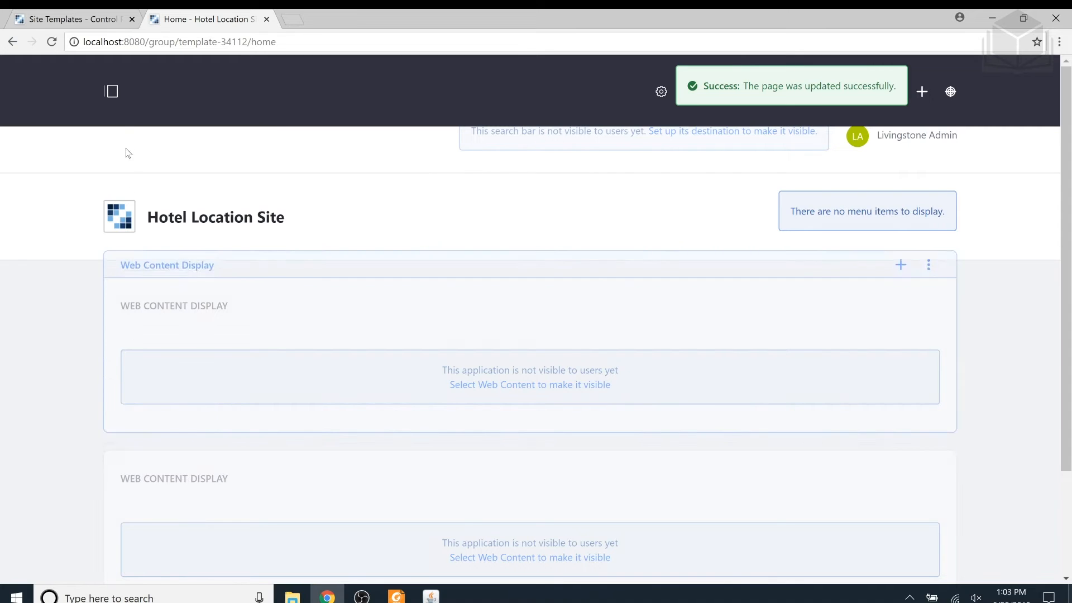
- Open the Hotel Location Site template's page management and add a top-level widget page named "Book a Room"
{"action": "left_click", "coordinate": [112, 94]}
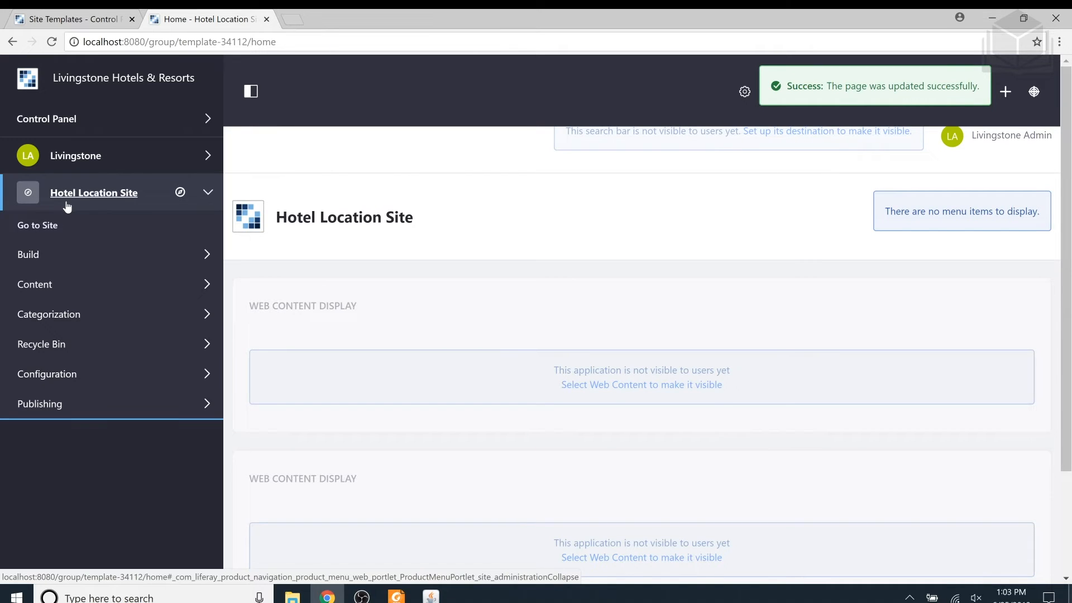
{"action": "left_click", "coordinate": [101, 256]}
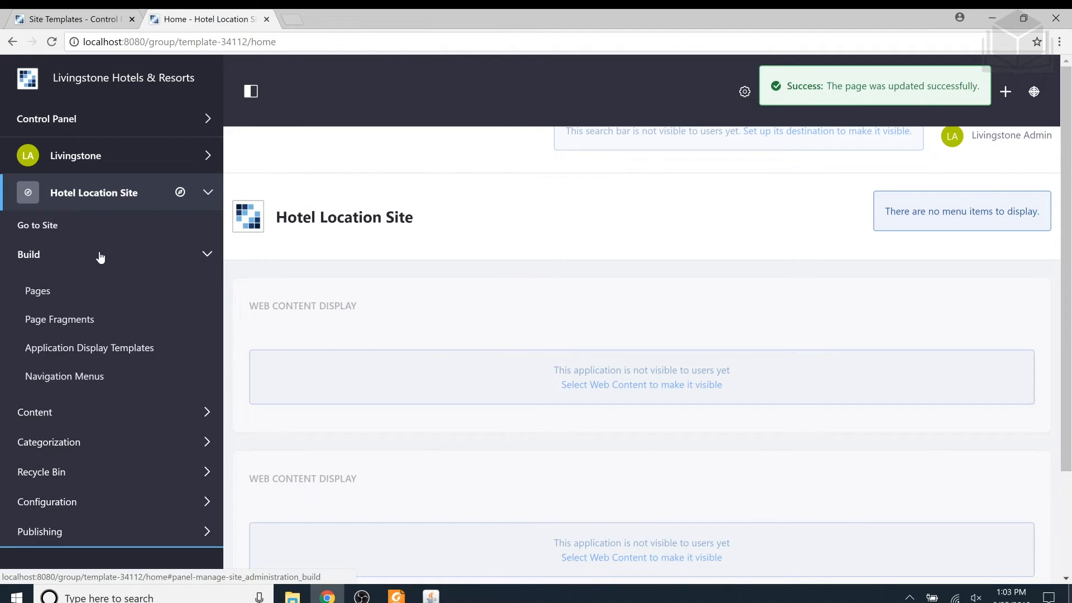
{"action": "left_click", "coordinate": [86, 300]}
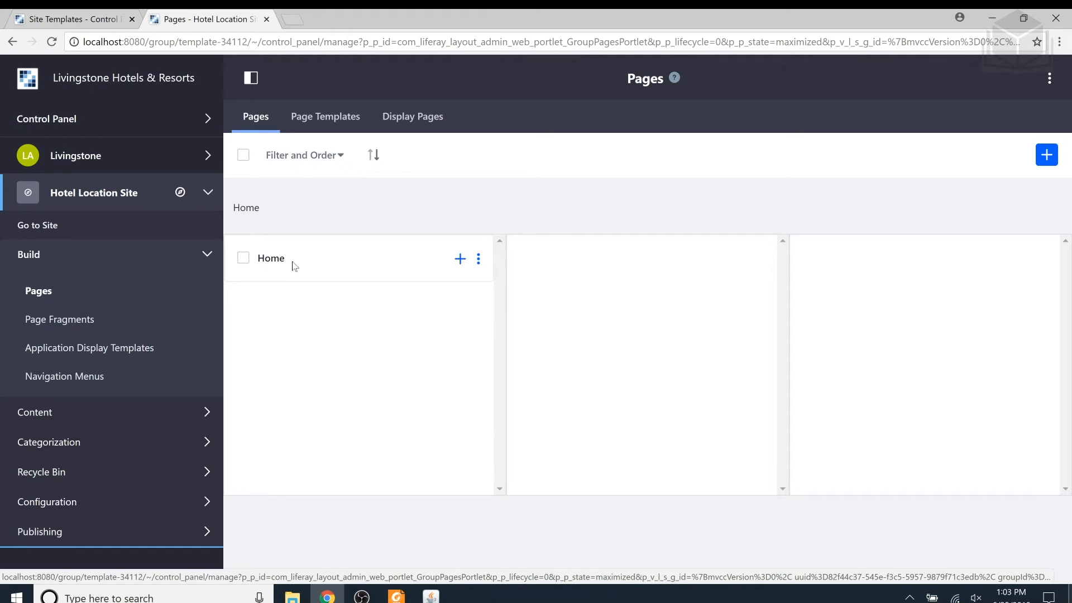
{"action": "left_click", "coordinate": [1046, 158]}
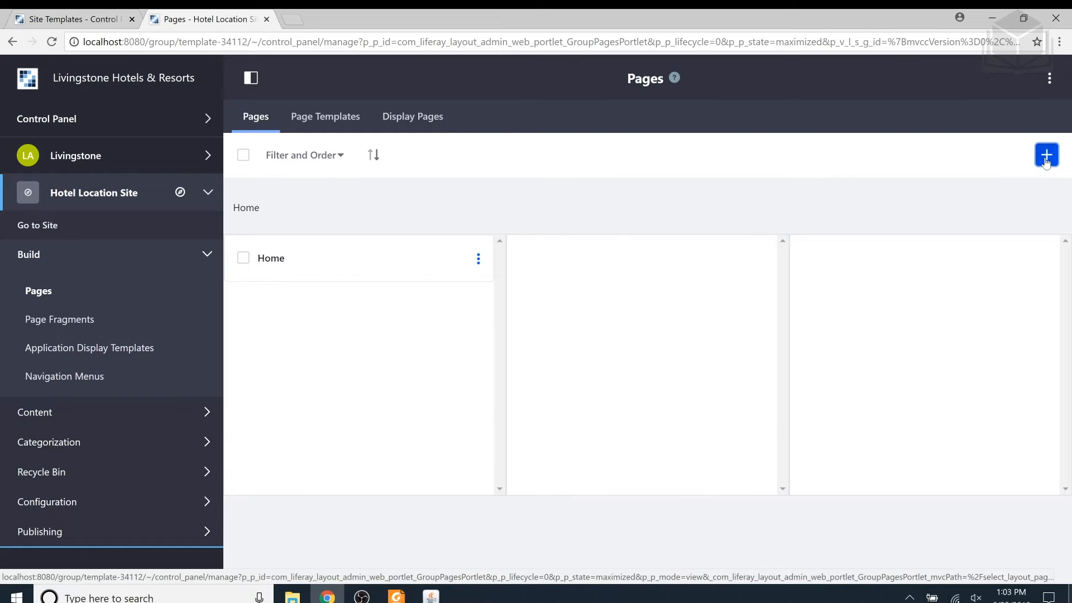
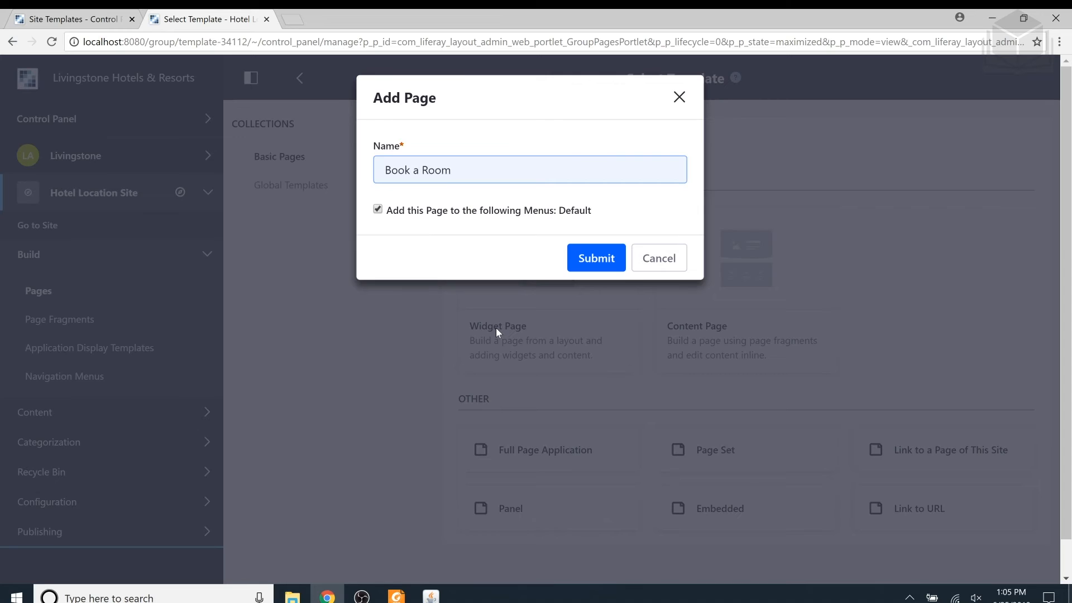
{"action": "left_click", "coordinate": [598, 261]}
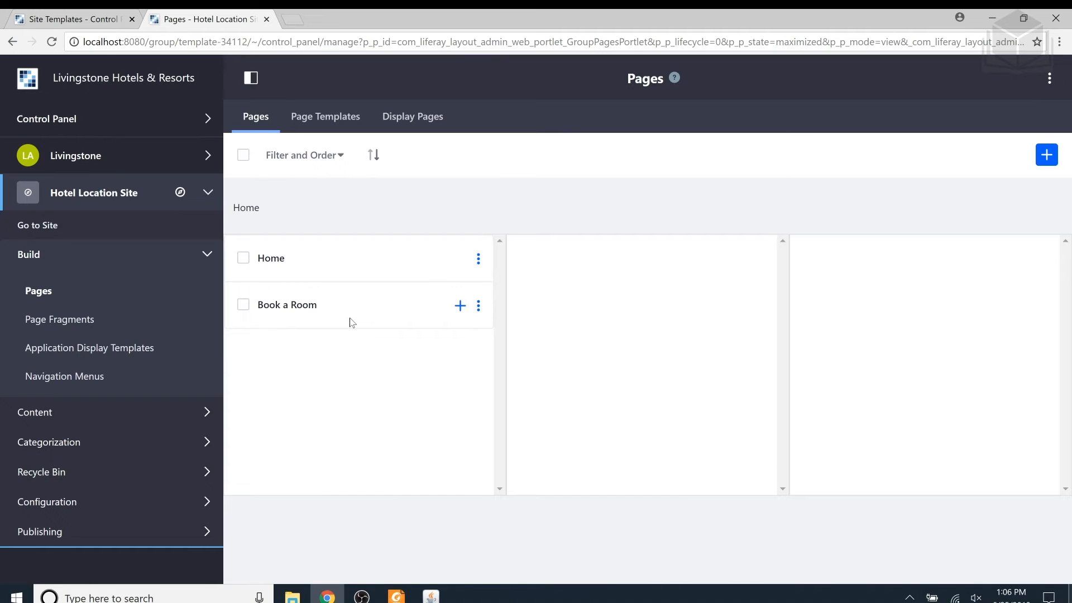
- Add a widget page named "Suites" as a child of the Book a Room page
{"action": "left_click", "coordinate": [460, 306]}
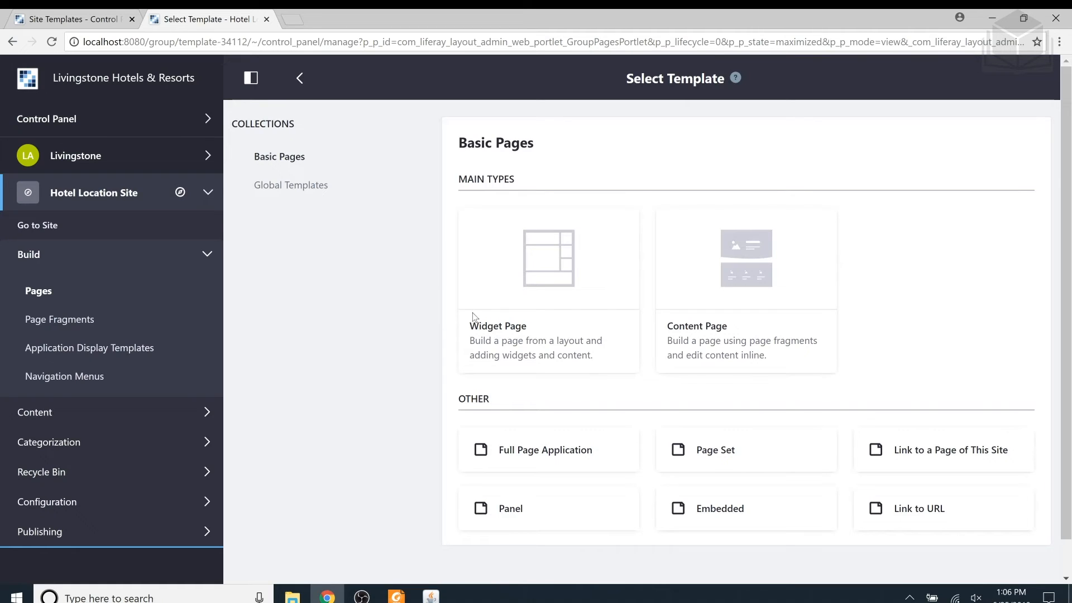
{"action": "left_click", "coordinate": [497, 330]}
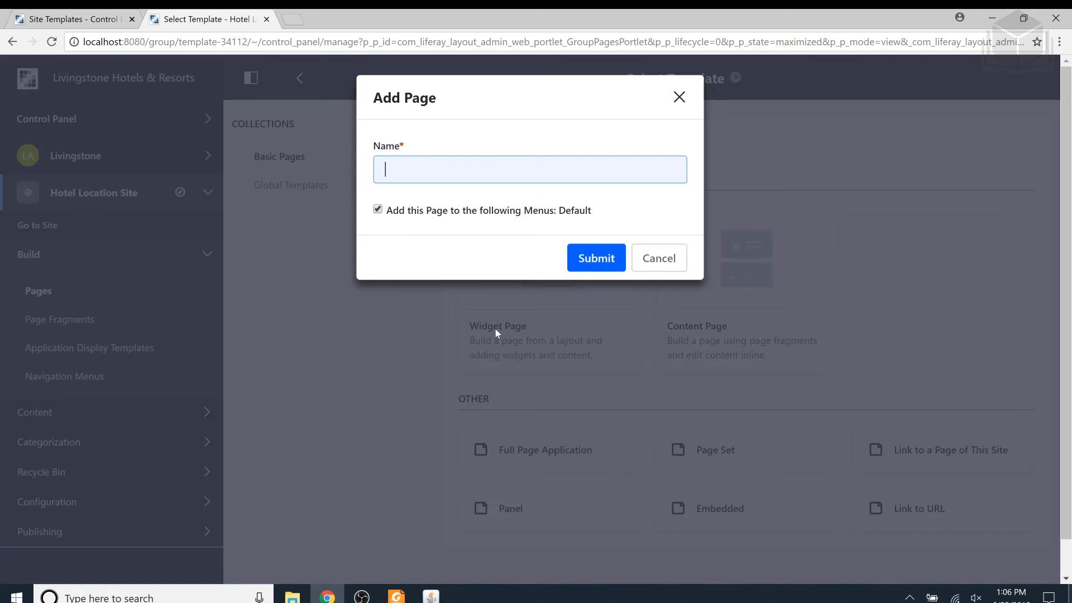
{"action": "type", "text": "Suites"}
{"action": "left_click", "coordinate": [597, 267]}
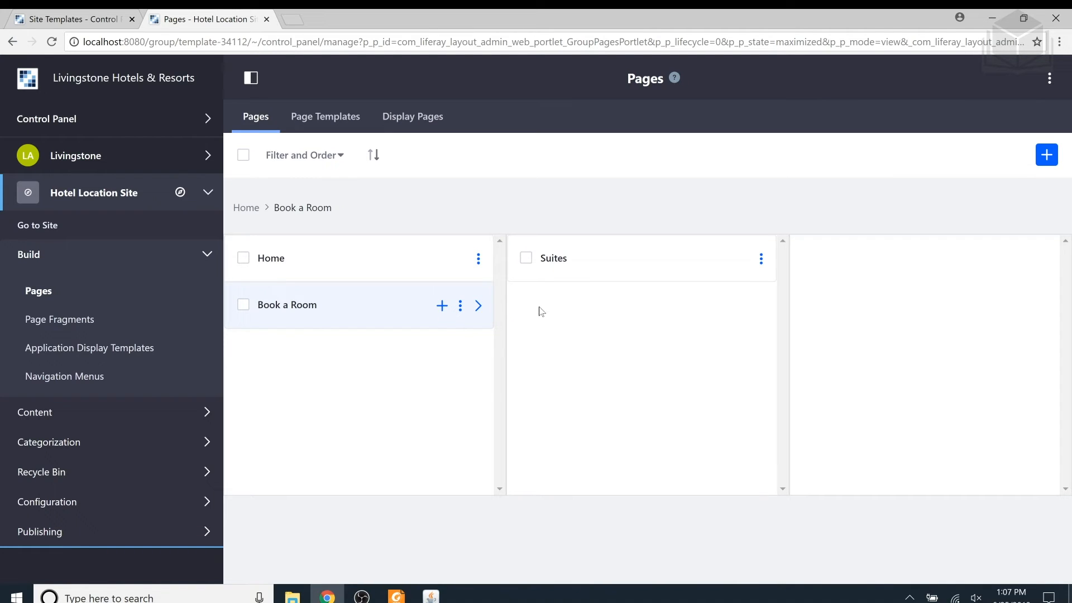
- Add a child widget page named "Budget" under Book a Room
{"action": "left_click", "coordinate": [443, 315]}
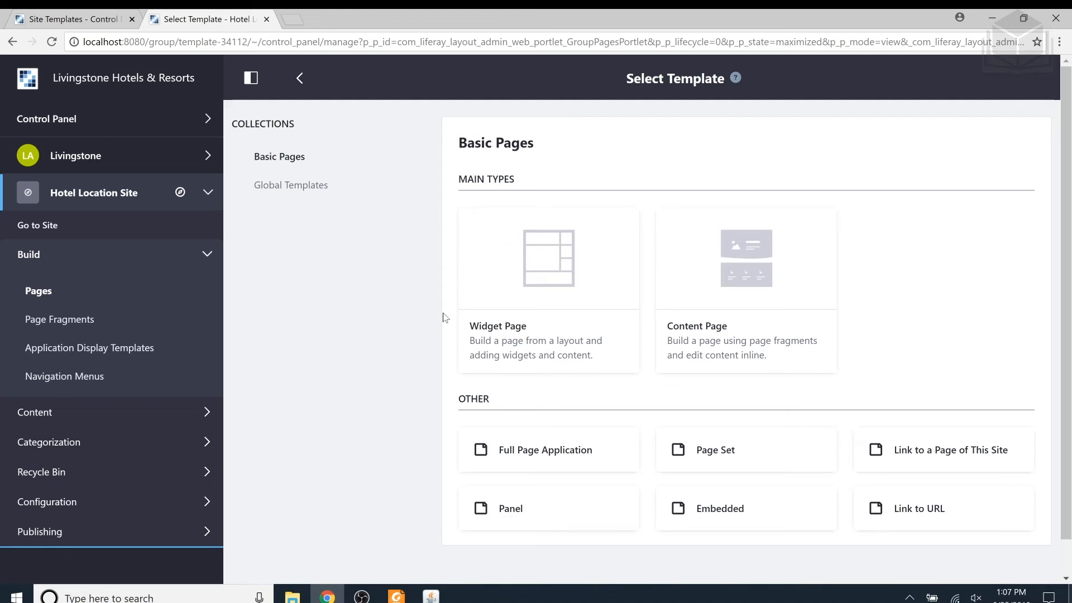
{"action": "left_click", "coordinate": [512, 332]}
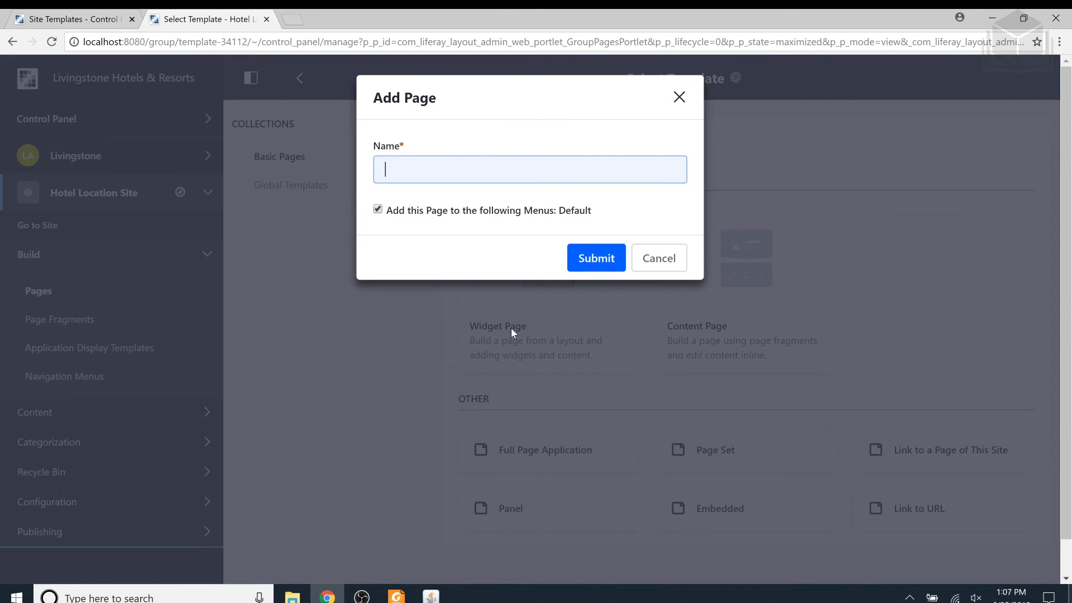
{"action": "type", "text": "Budget"}
{"action": "left_click", "coordinate": [596, 262]}
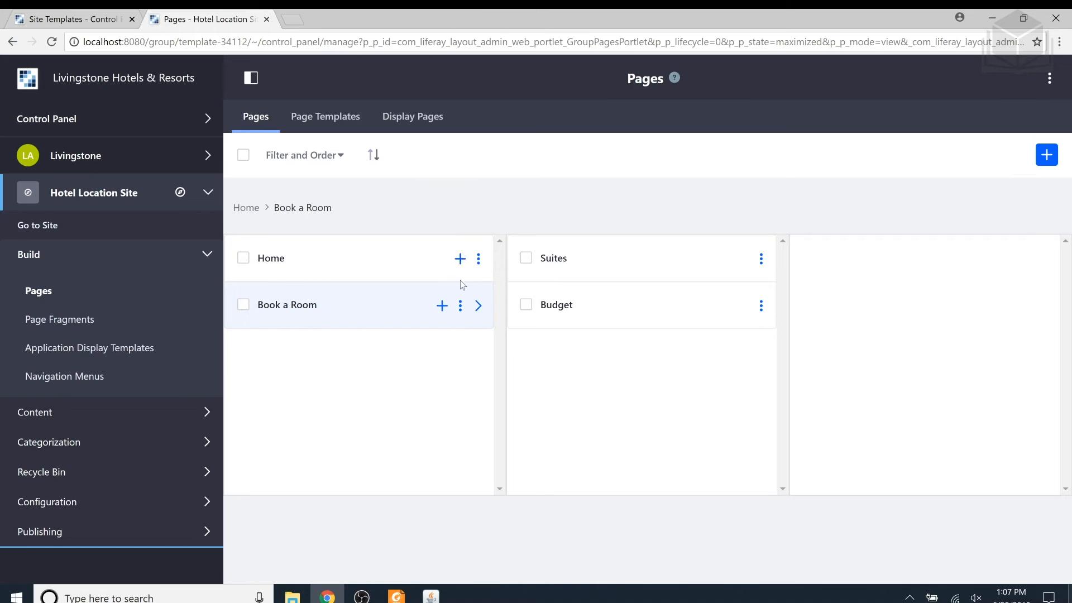
- Create another child widget page under Book a Room, named "Extended Stay"
{"action": "left_click", "coordinate": [442, 306]}
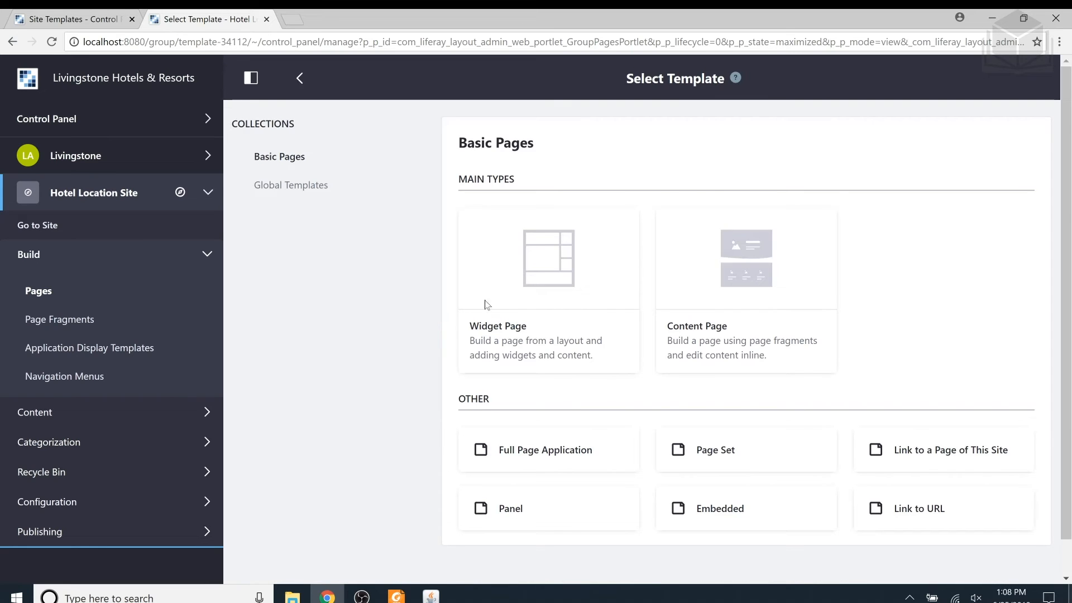
{"action": "left_click", "coordinate": [510, 332]}
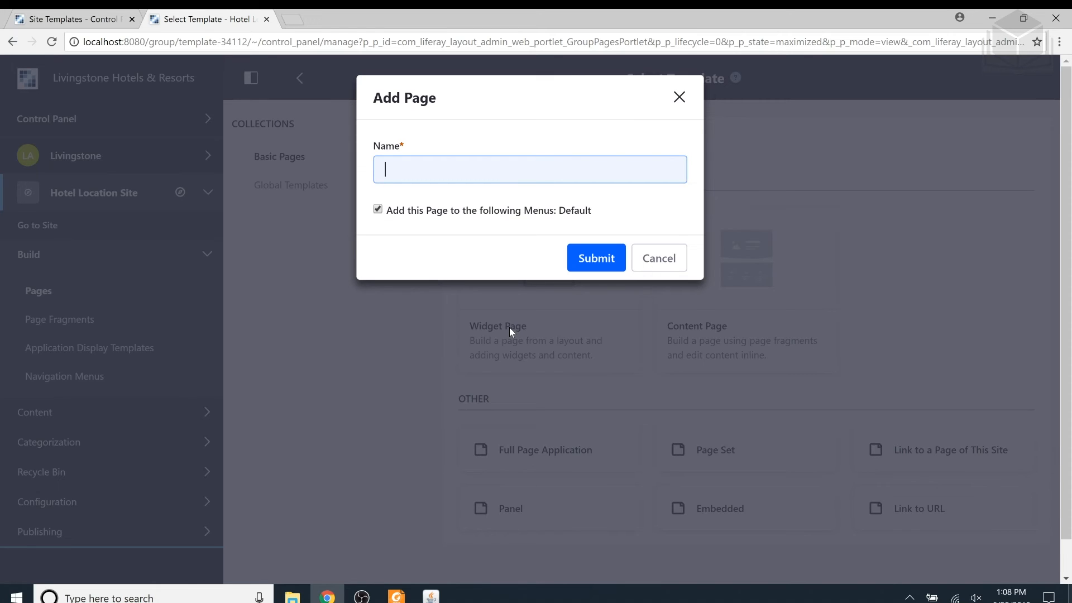
{"action": "type", "text": "Extended Stay"}
{"action": "left_click", "coordinate": [606, 259]}
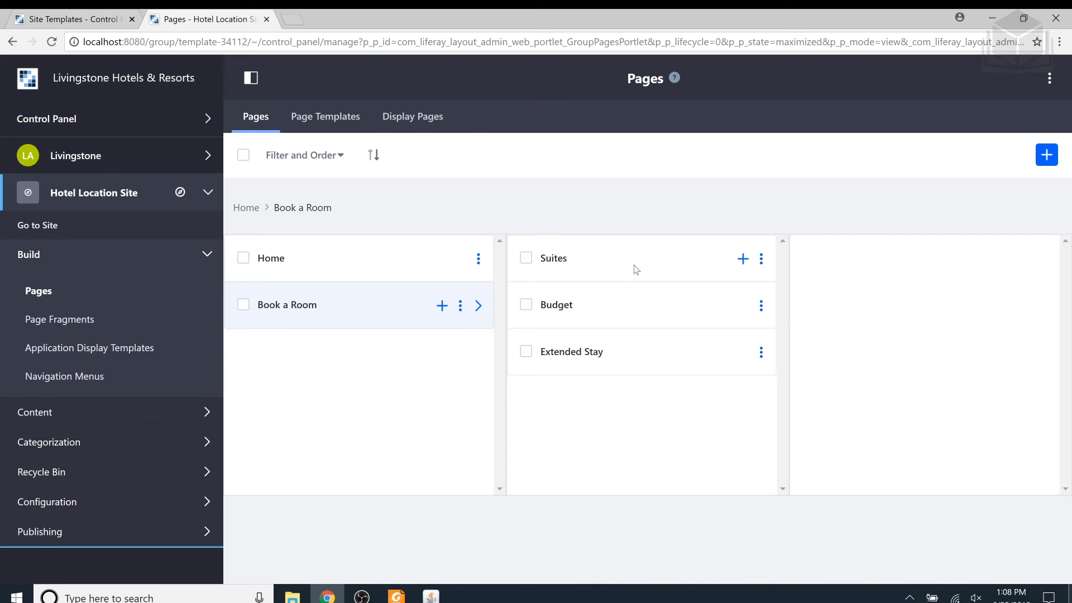
- Add a top-level widget page named "Amenities" to the Hotel Location Site template
{"action": "left_click", "coordinate": [1046, 161]}
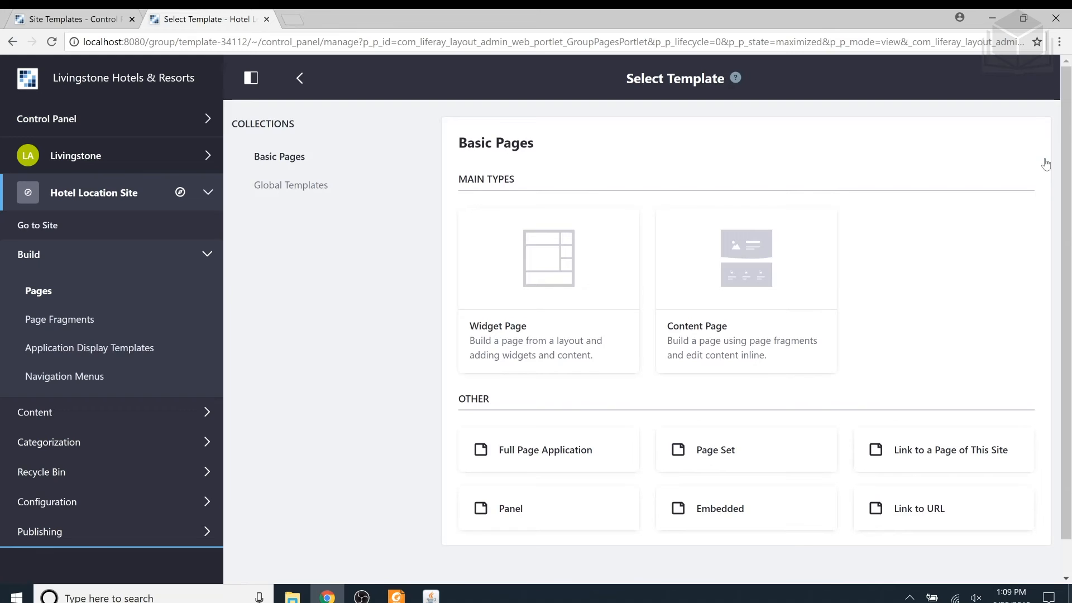
{"action": "left_click", "coordinate": [519, 330]}
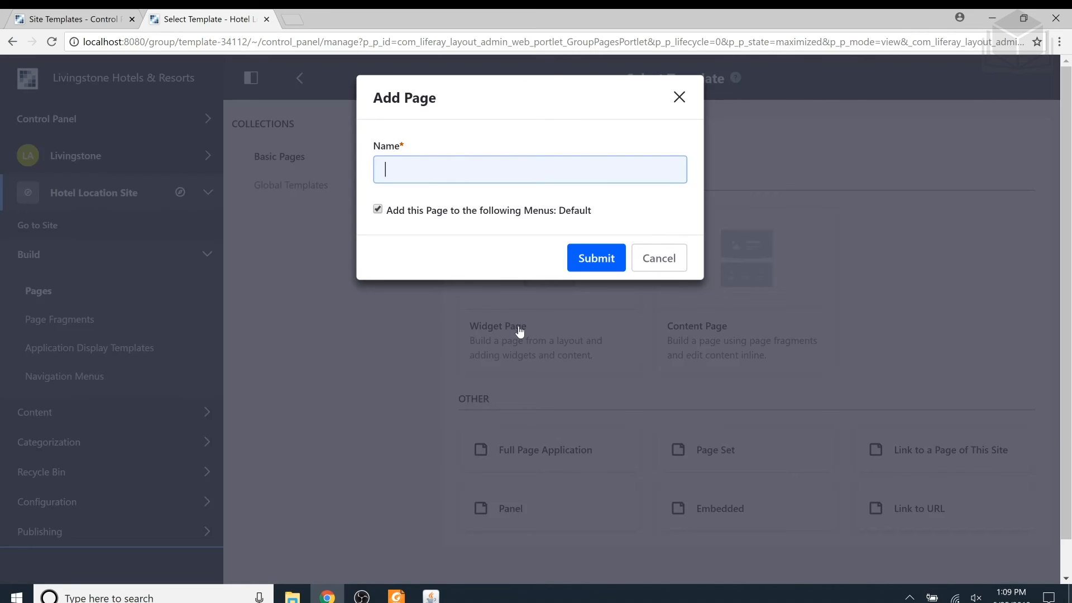
{"action": "type", "text": "Am"}
{"action": "type", "text": "ities"}
{"action": "left_click", "coordinate": [580, 268]}
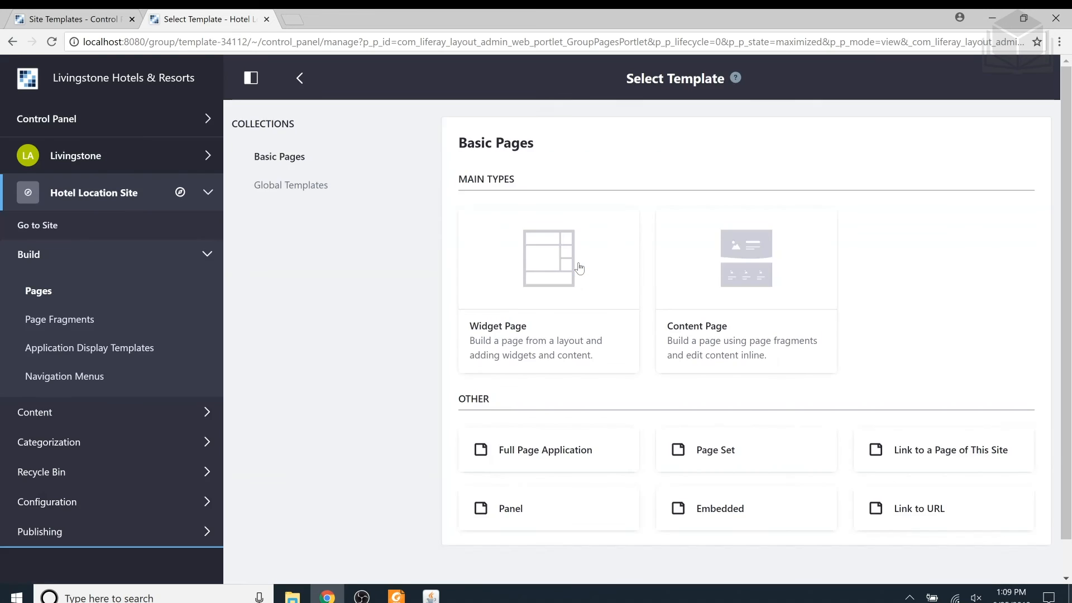
{"action": "mouse_move", "coordinate": [371, 300]}
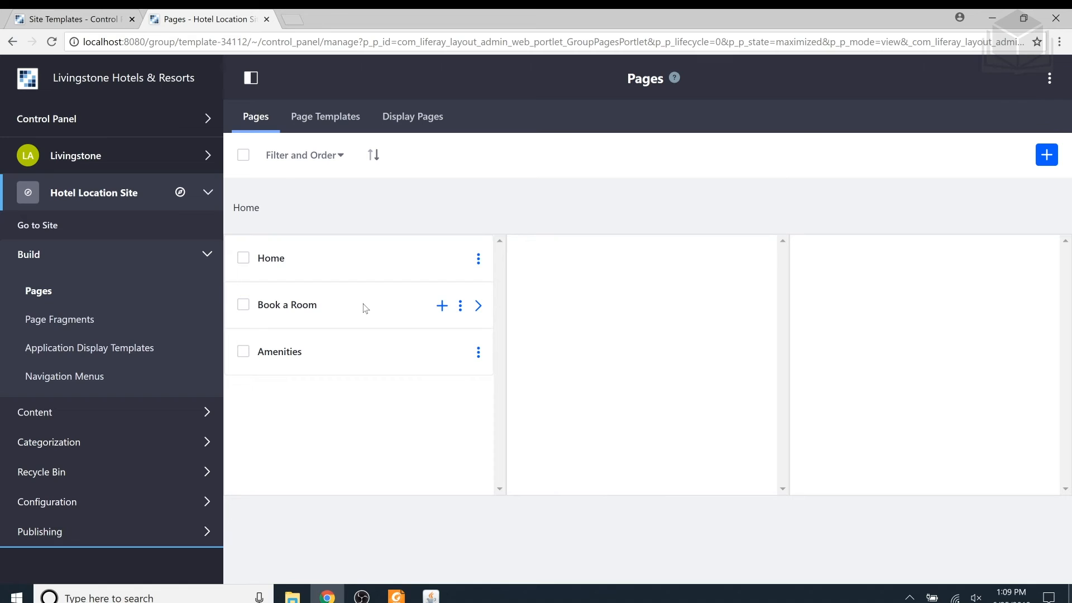
- Add a top-level widget page named "About Livingstone" to the site template
{"action": "left_click", "coordinate": [1045, 159]}
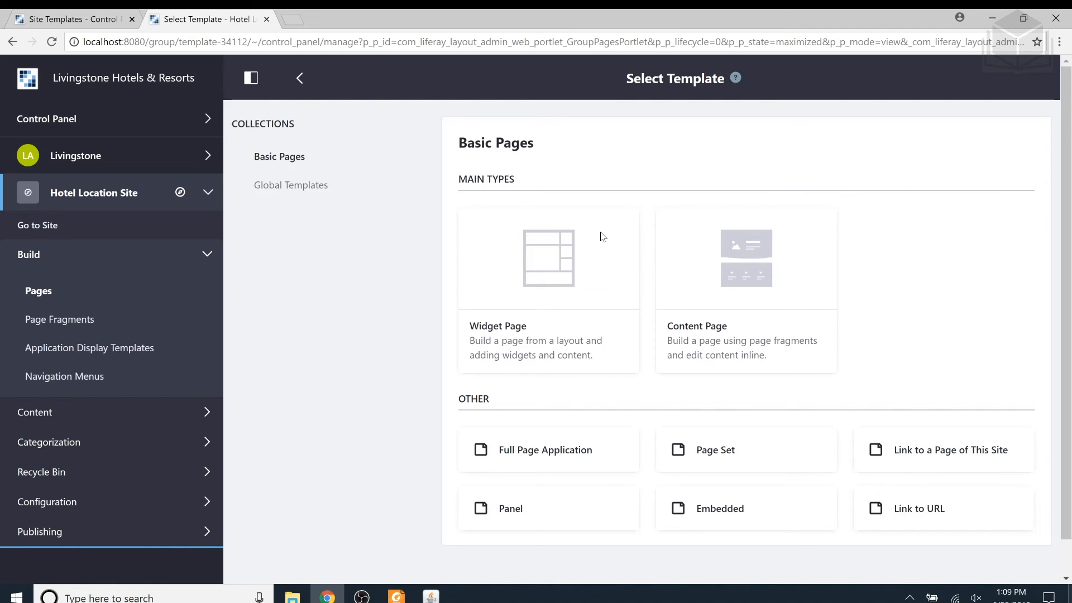
{"action": "left_click", "coordinate": [484, 331]}
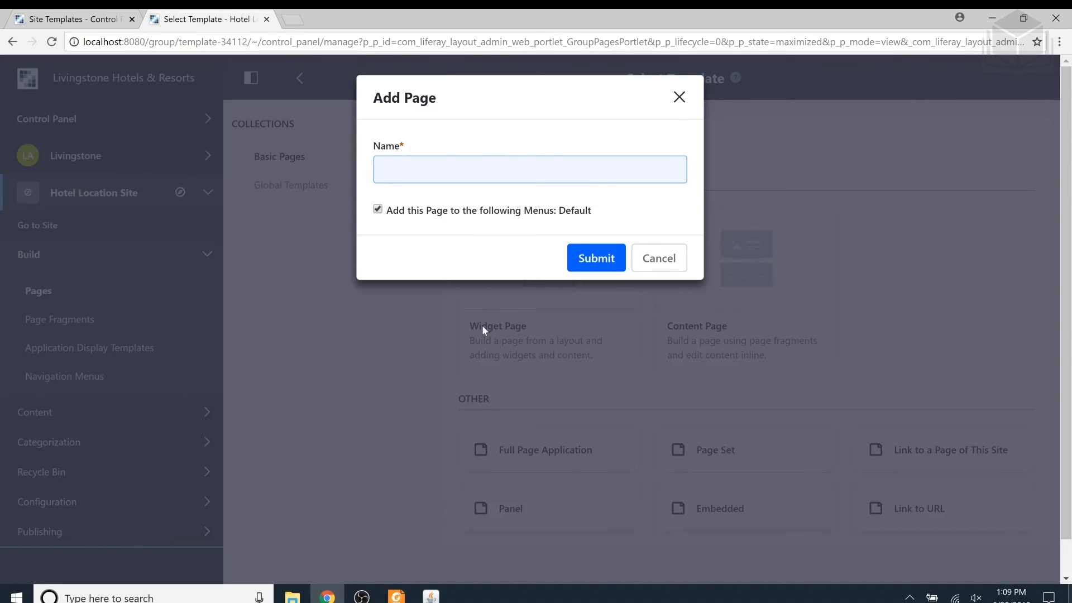
{"action": "type", "text": "About Livingstone"}
{"action": "left_click", "coordinate": [596, 264]}
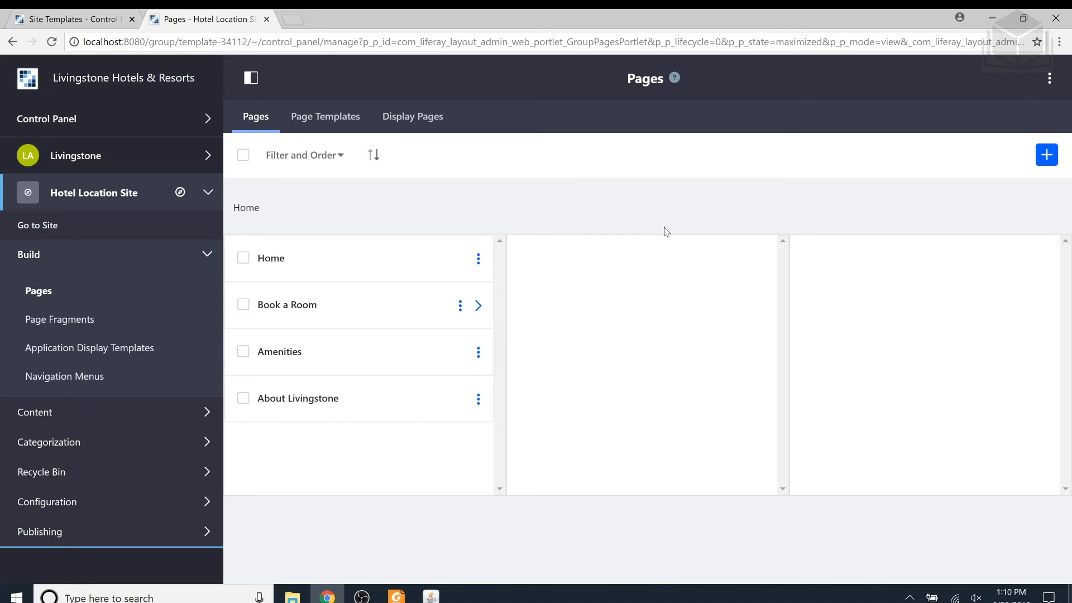
- Create a top-level widget page named "Contact Us" in the site template
{"action": "left_click", "coordinate": [1048, 156]}
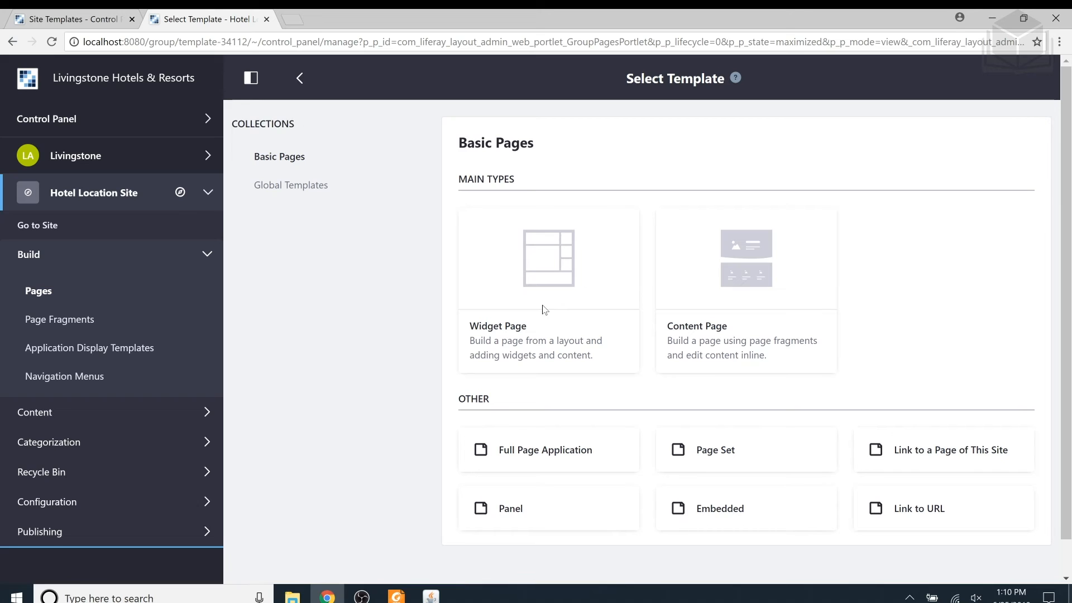
{"action": "left_click", "coordinate": [509, 333]}
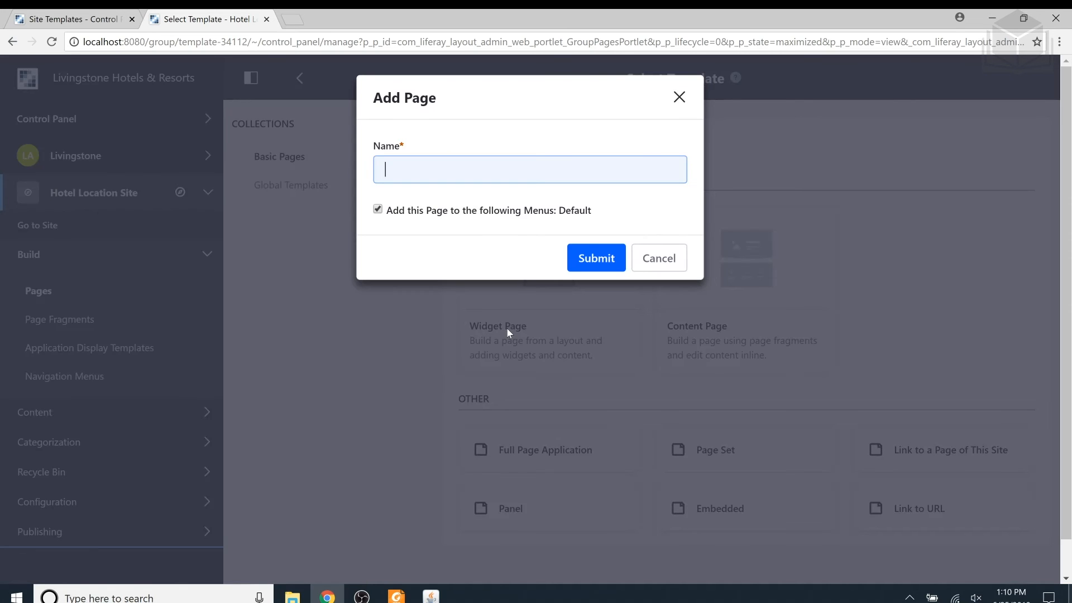
{"action": "type", "text": "Contact Us"}
{"action": "left_click", "coordinate": [614, 261]}
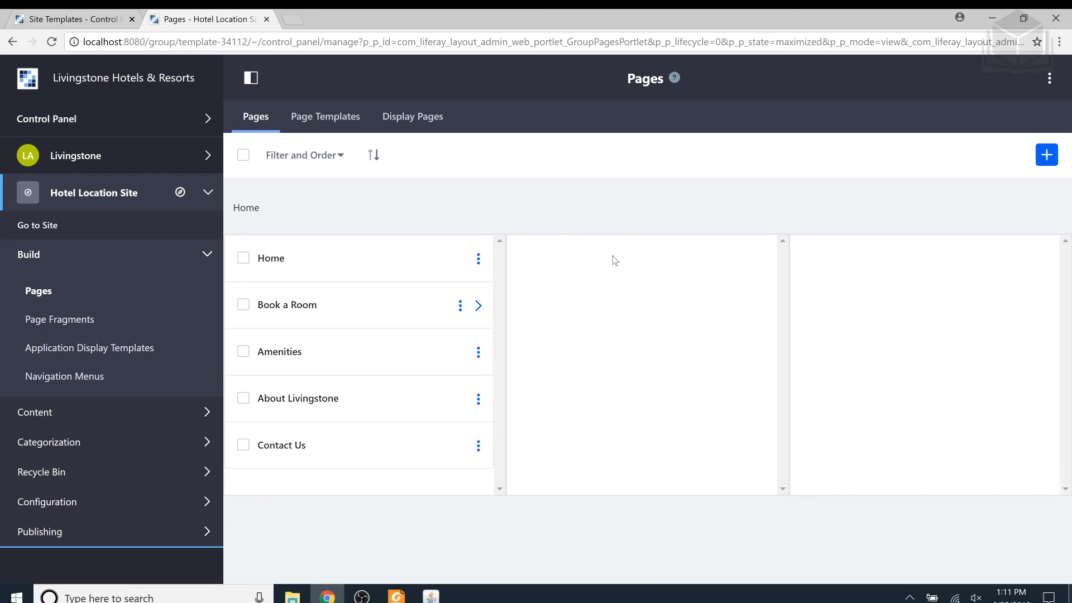
- Open the list of all sites in the Control Panel and look through its entries
{"action": "left_click", "coordinate": [177, 124]}
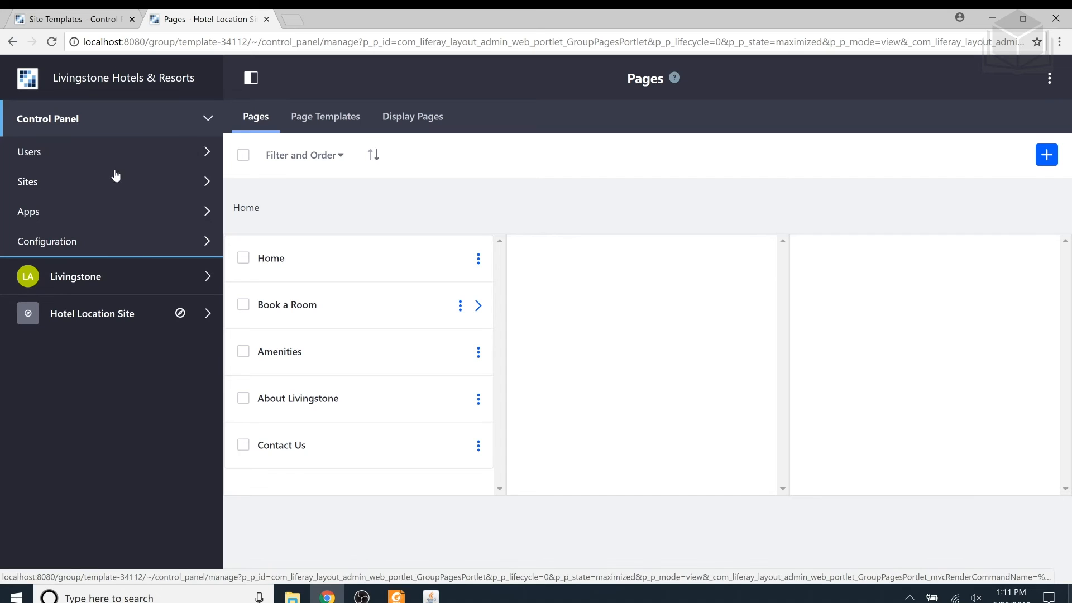
{"action": "left_click", "coordinate": [70, 184]}
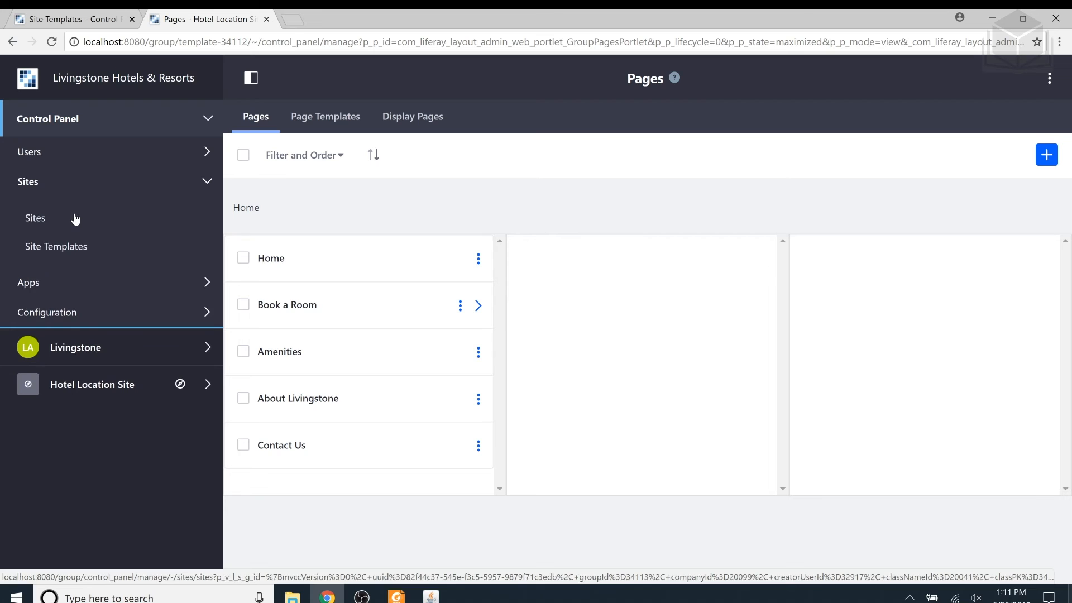
{"action": "left_click", "coordinate": [75, 218]}
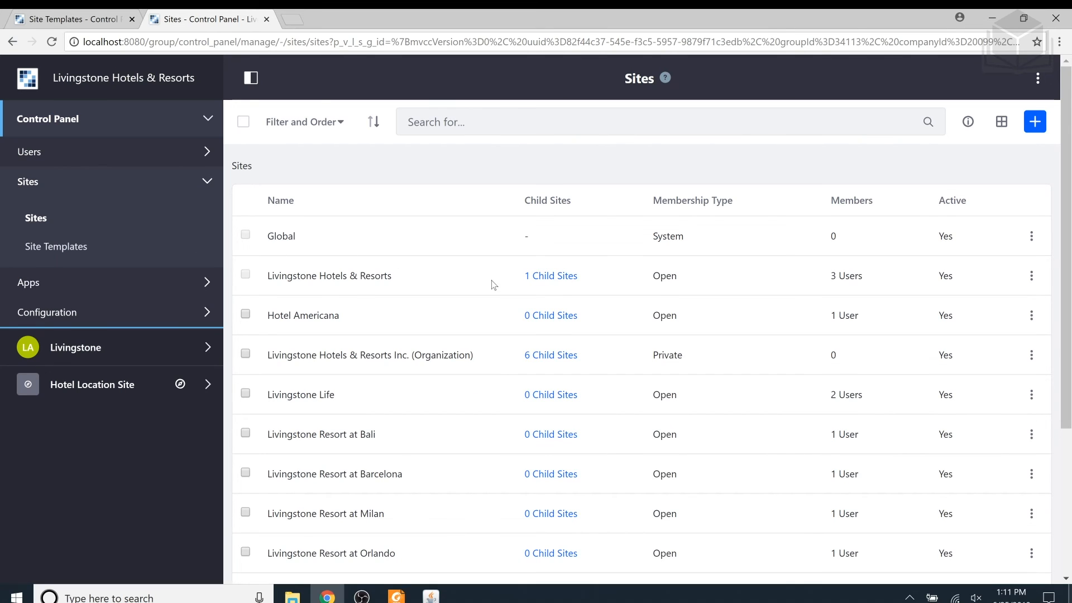
{"action": "scroll", "coordinate": [476, 251], "scroll_direction": "down", "scroll_amount": 3}
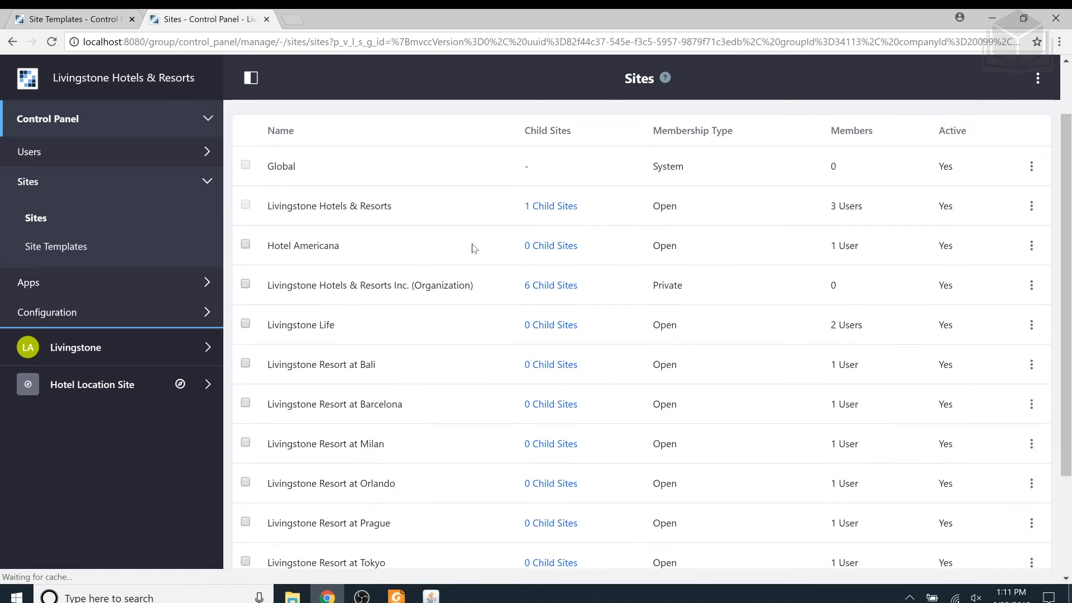
{"action": "scroll", "coordinate": [474, 248], "scroll_direction": "down", "scroll_amount": 2}
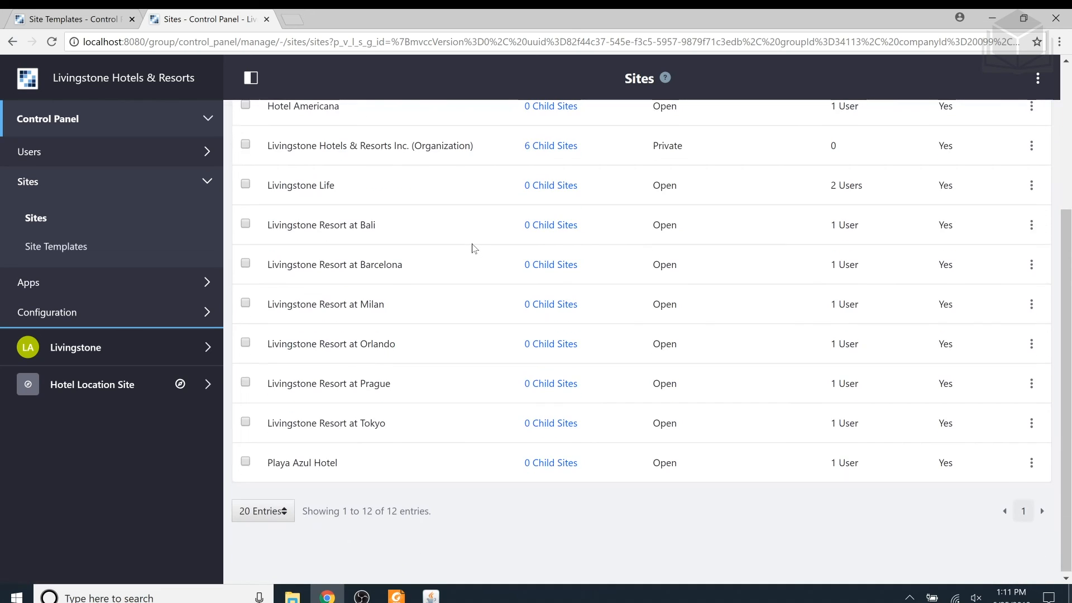
{"action": "scroll", "coordinate": [474, 248], "scroll_direction": "up", "scroll_amount": 2}
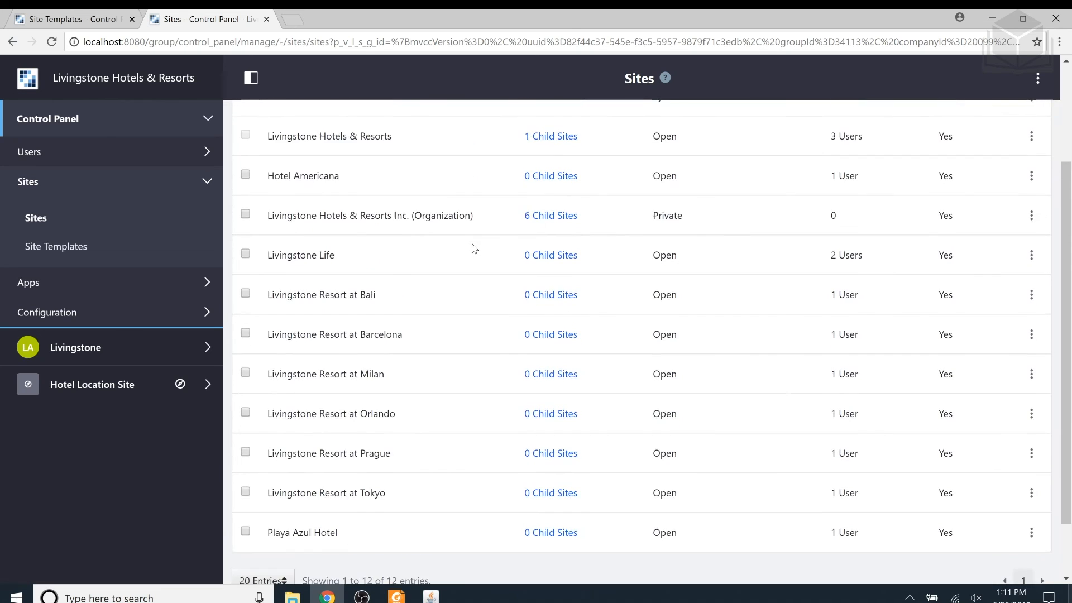
- Open the site settings of the Hotel Americana site from the list of sites
{"action": "scroll", "coordinate": [475, 248], "scroll_direction": "up", "scroll_amount": 2}
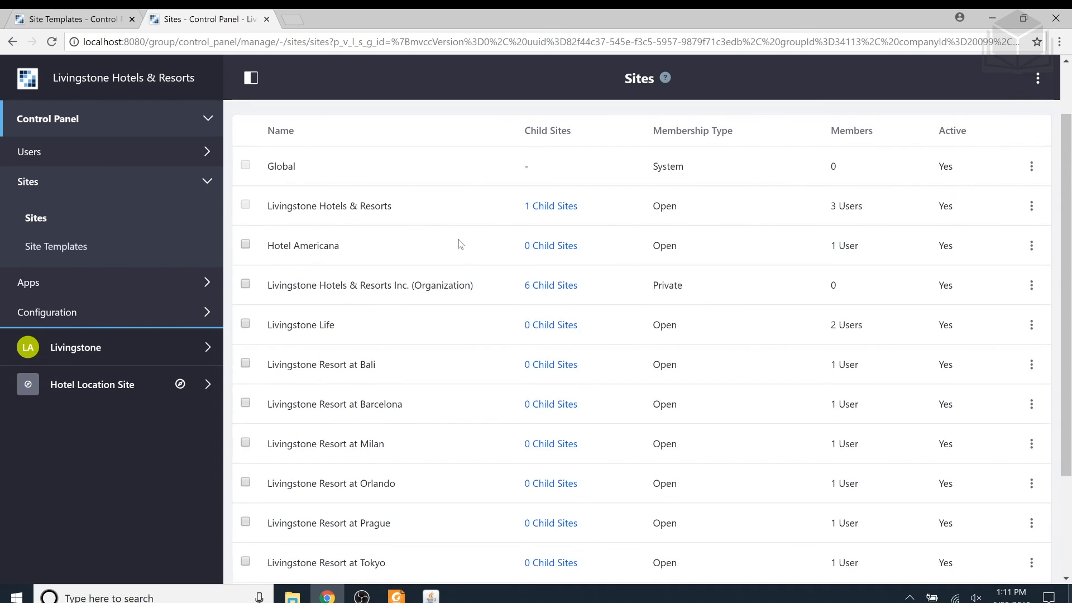
{"action": "left_click", "coordinate": [1032, 249]}
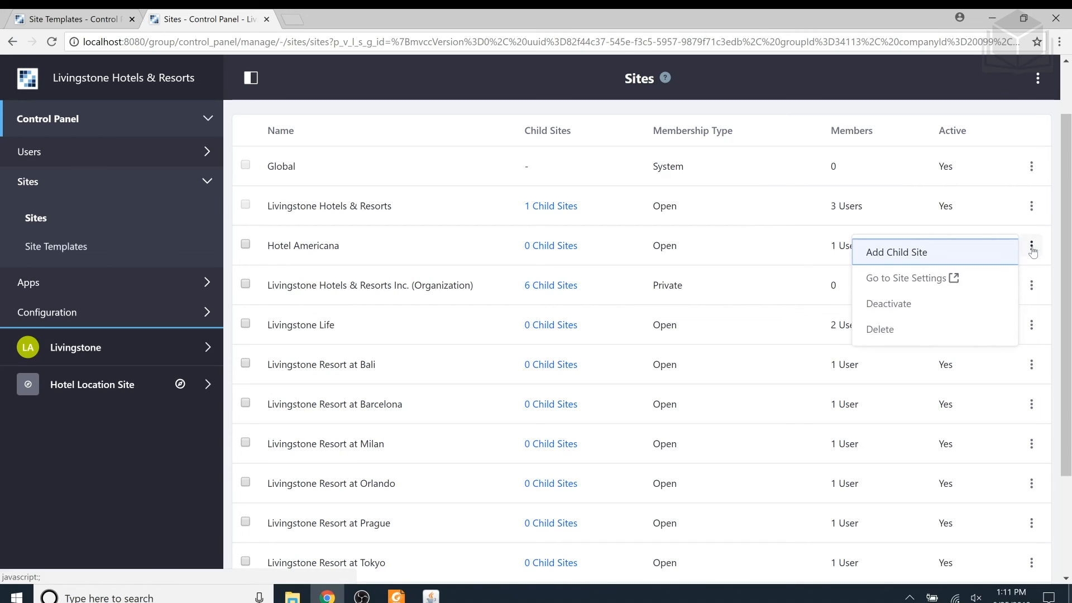
{"action": "left_click", "coordinate": [989, 284]}
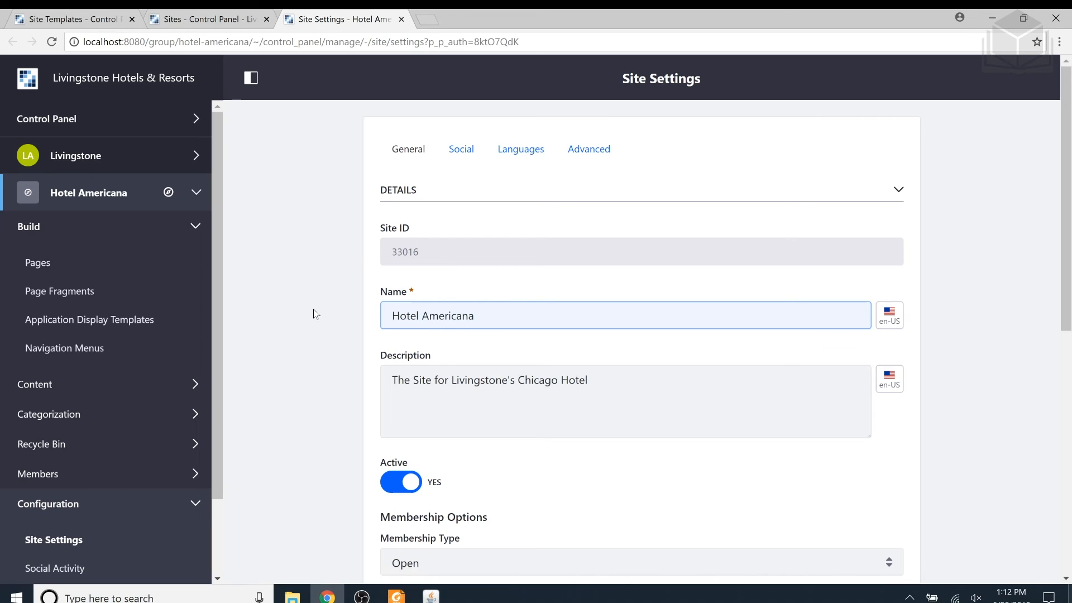
- Assign the Hotel Location Site template to Hotel Americana's public pages and save the site settings
{"action": "scroll", "coordinate": [346, 266], "scroll_direction": "down", "scroll_amount": 3}
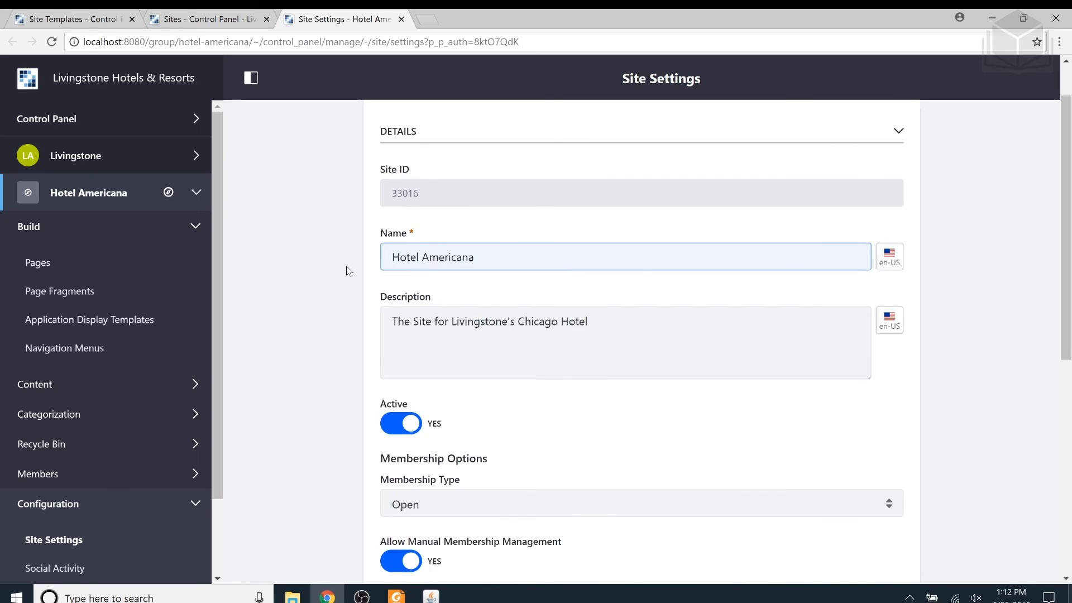
{"action": "scroll", "coordinate": [346, 266], "scroll_direction": "down", "scroll_amount": 4}
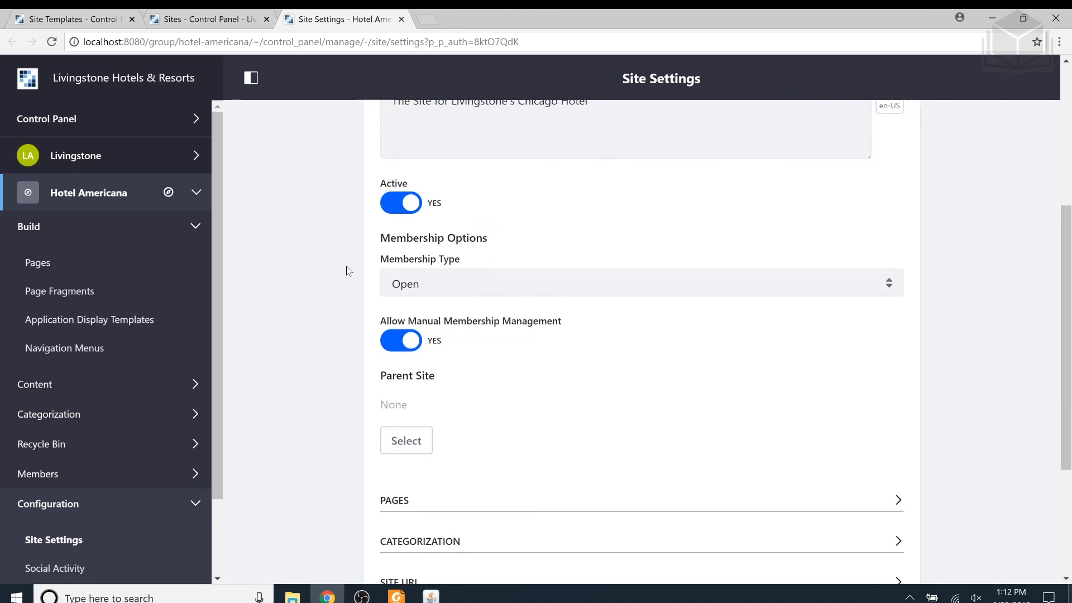
{"action": "scroll", "coordinate": [347, 266], "scroll_direction": "down", "scroll_amount": 1}
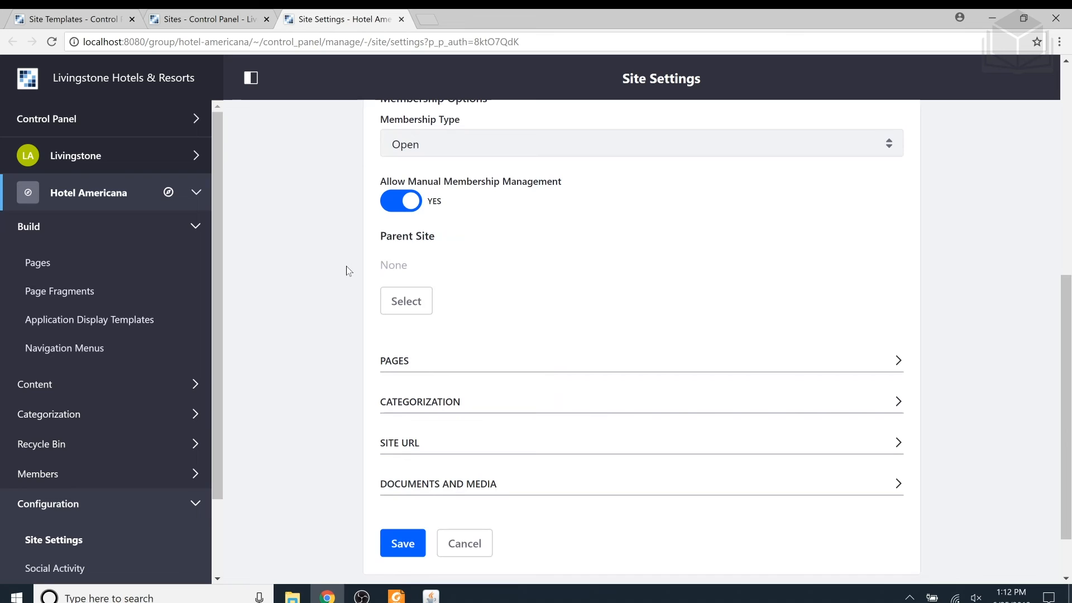
{"action": "left_click", "coordinate": [869, 364]}
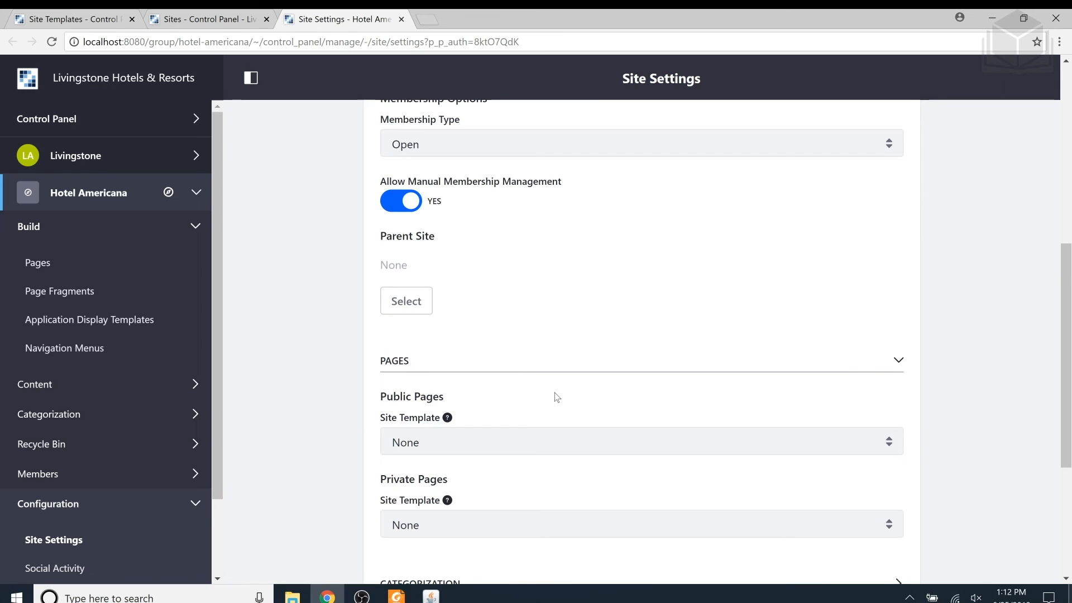
{"action": "scroll", "coordinate": [565, 397], "scroll_direction": "down", "scroll_amount": 1}
{"action": "left_click", "coordinate": [575, 373]}
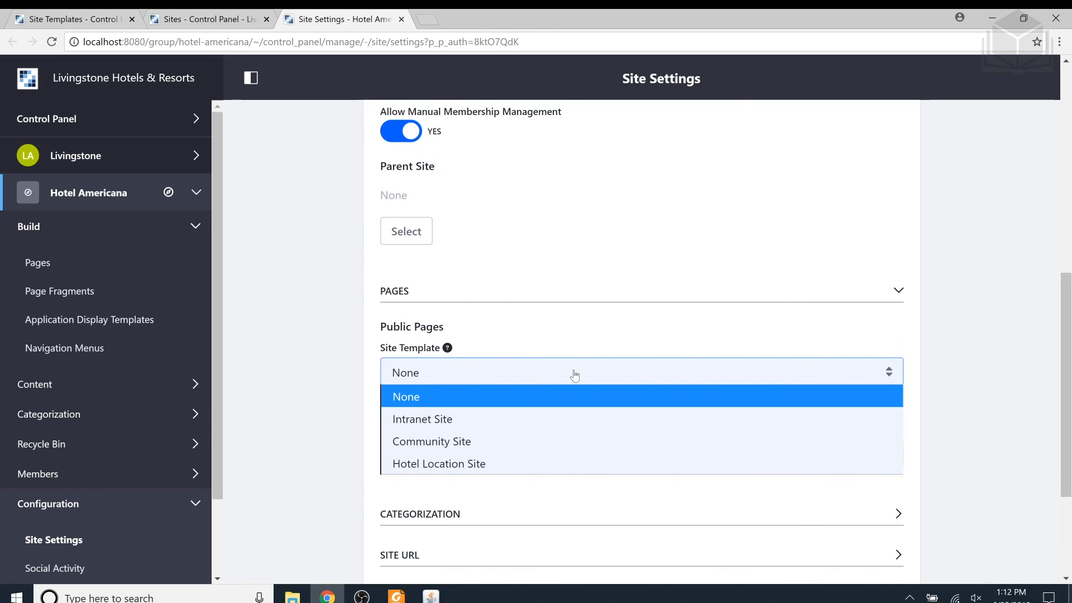
{"action": "left_click", "coordinate": [554, 463]}
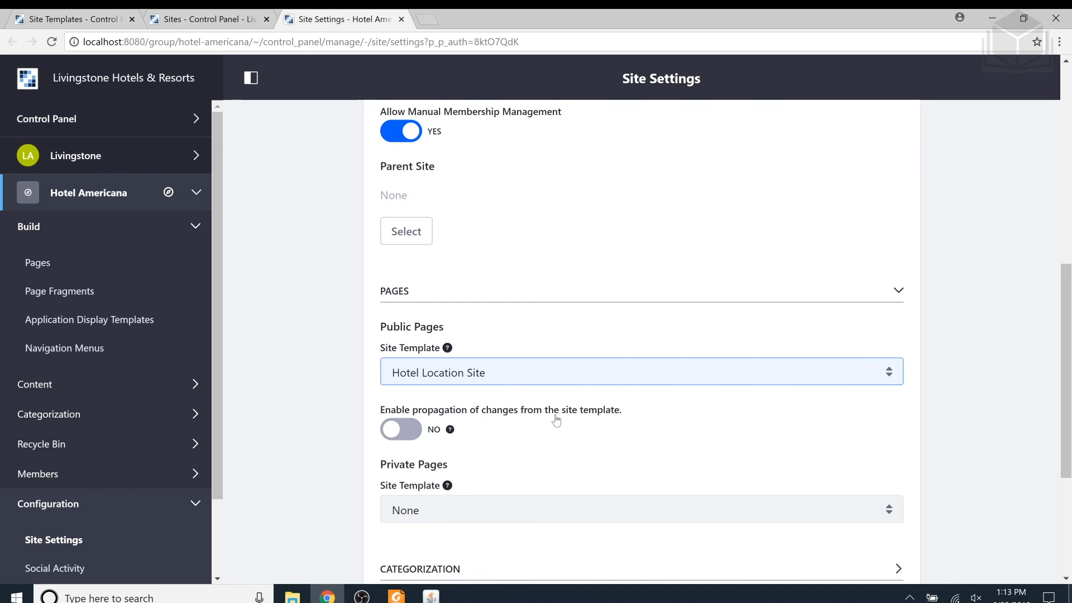
{"action": "scroll", "coordinate": [566, 387], "scroll_direction": "down", "scroll_amount": 2}
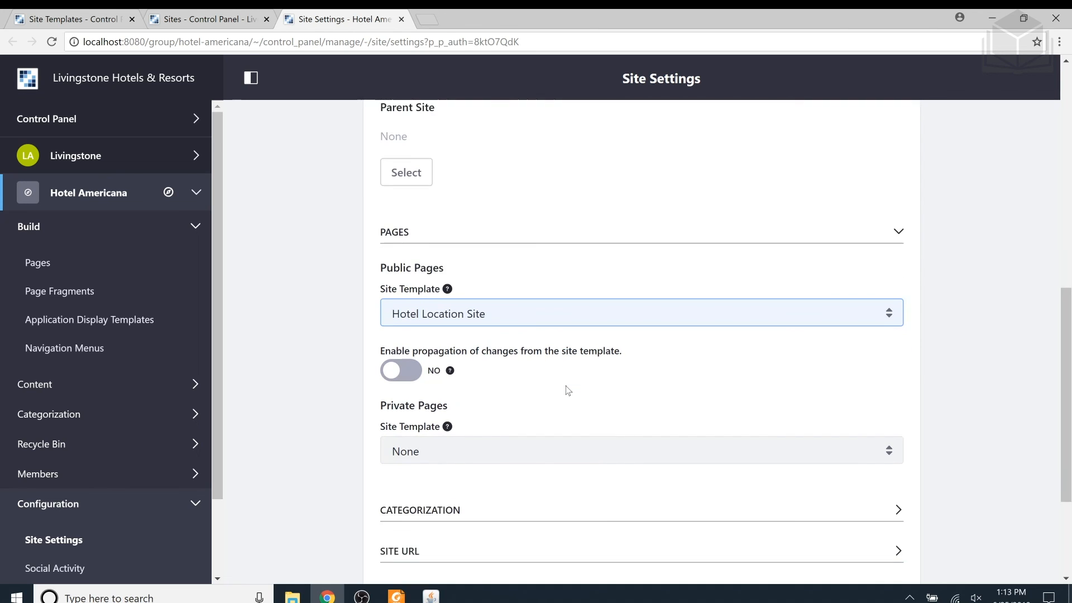
{"action": "scroll", "coordinate": [567, 389], "scroll_direction": "down", "scroll_amount": 2}
{"action": "left_click", "coordinate": [405, 480]}
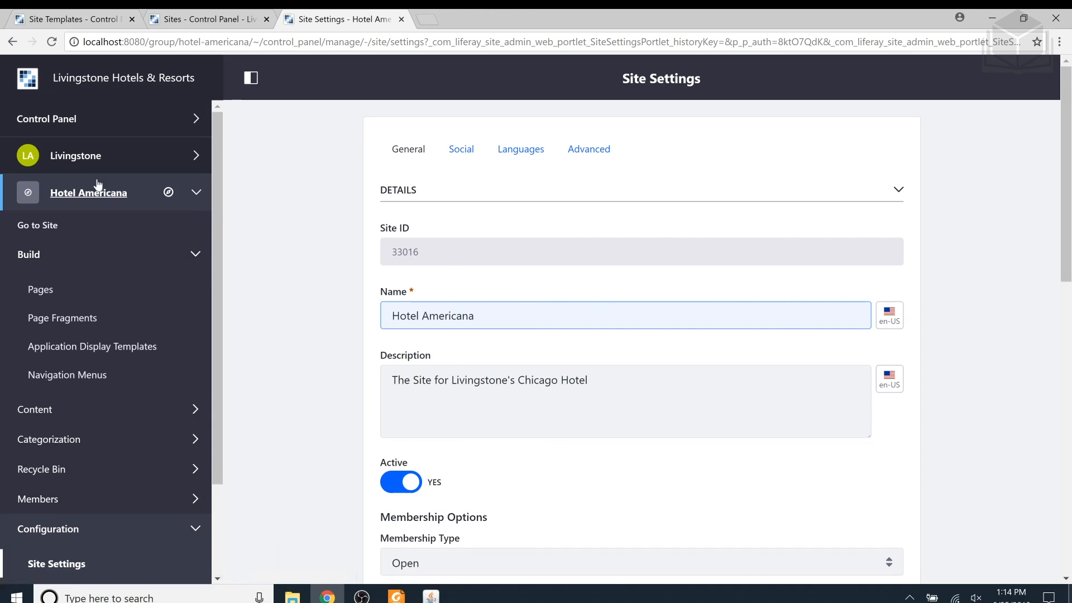
- Go to the Hotel Americana site and check its navigation menu and Home page layout
{"action": "left_click", "coordinate": [73, 231]}
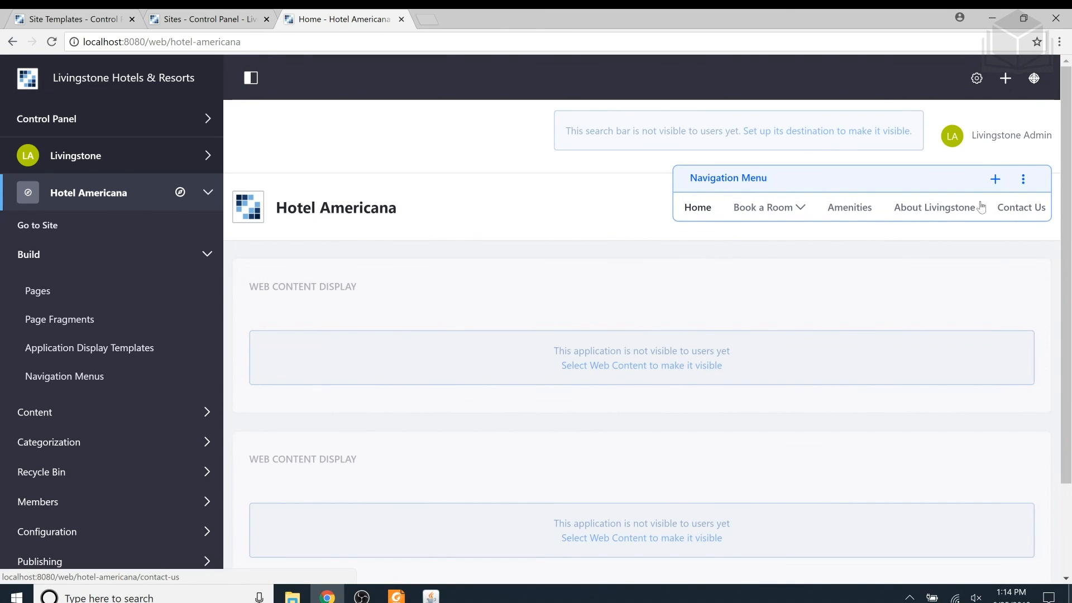
{"action": "mouse_move", "coordinate": [793, 209]}
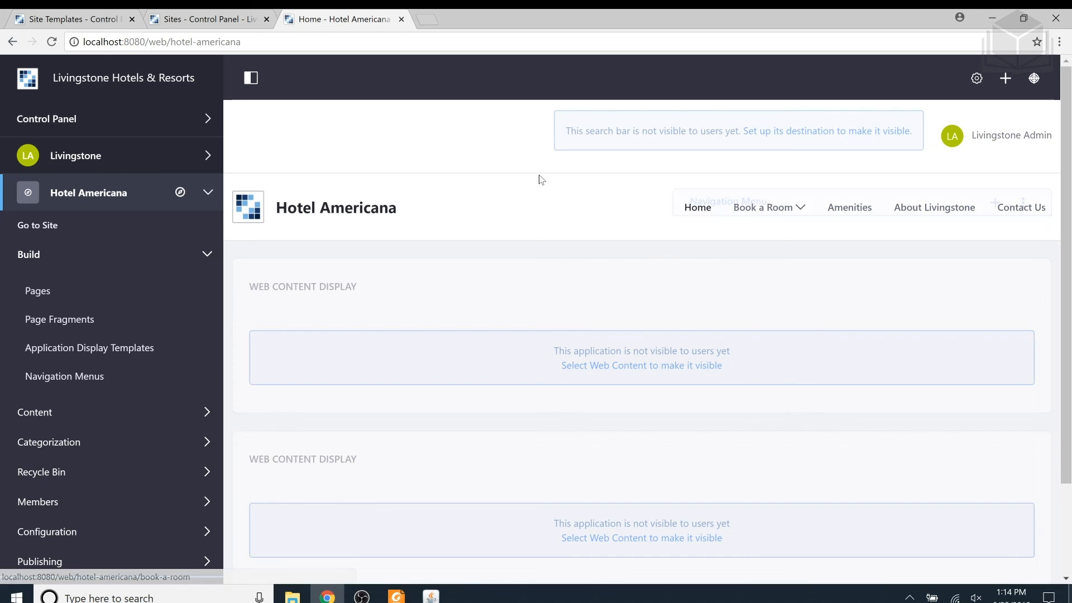
{"action": "scroll", "coordinate": [560, 352], "scroll_direction": "down", "scroll_amount": 1}
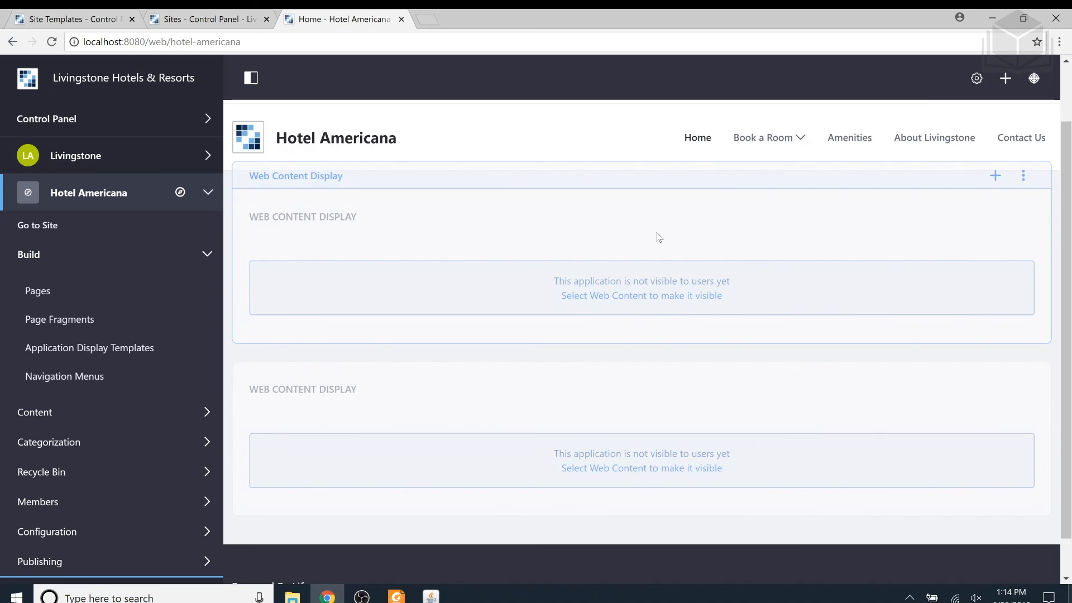